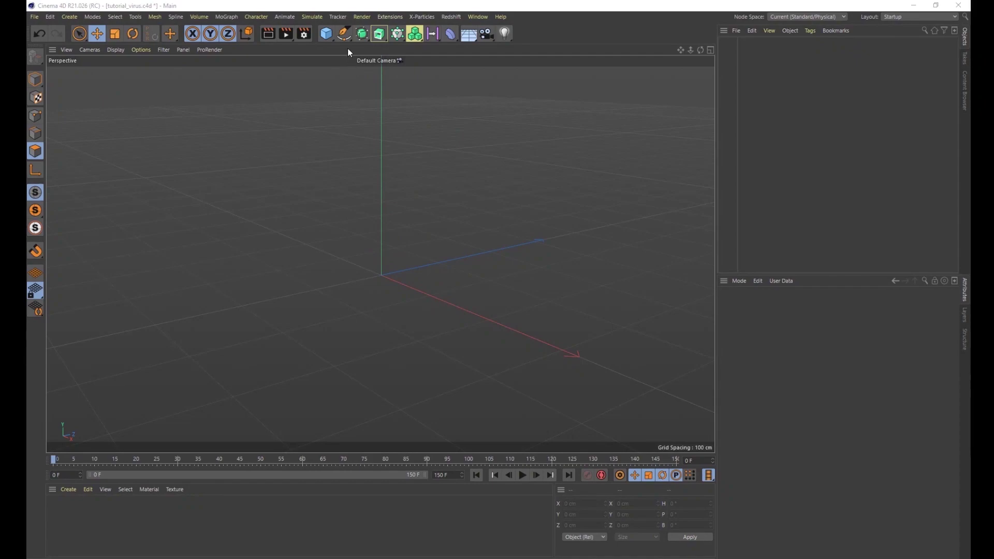
Create a Sphere primitive and frame it in the viewport
{"action": "left_click", "coordinate": [330, 38]}
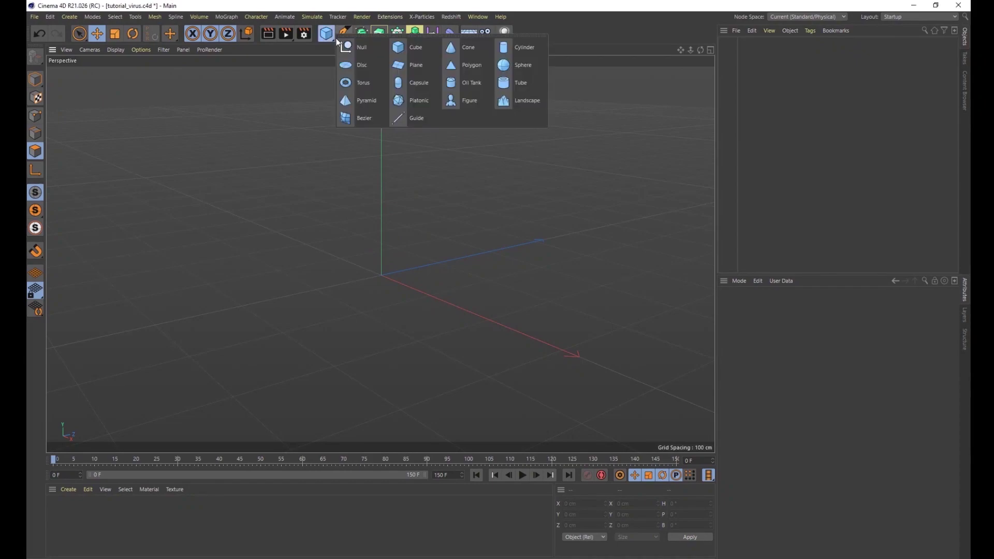
{"action": "left_click", "coordinate": [518, 71]}
{"action": "right_click_drag", "start_coordinate": [443, 300], "coordinate": [554, 378], "text": "alt"}
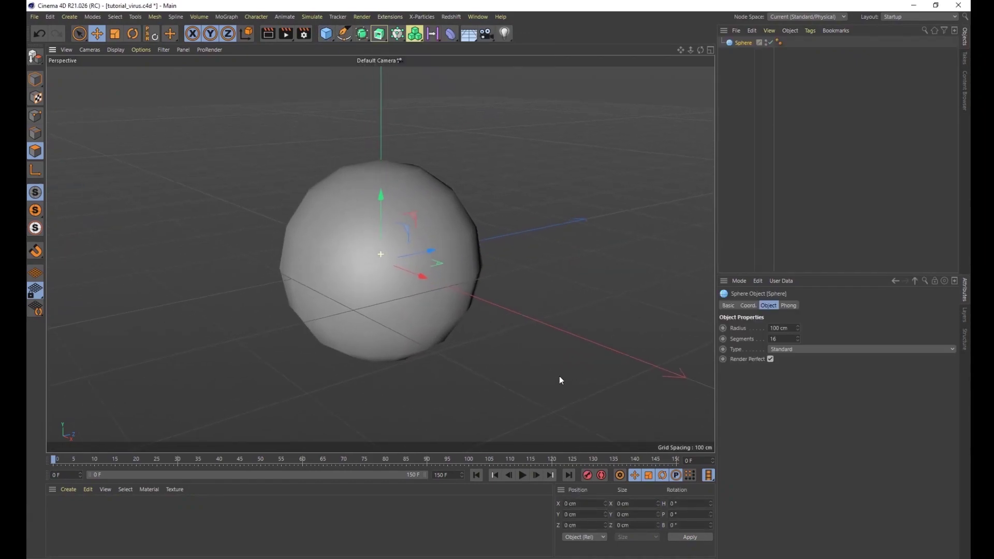
{"action": "middle_click_drag", "start_coordinate": [554, 380], "coordinate": [570, 366], "text": "alt"}
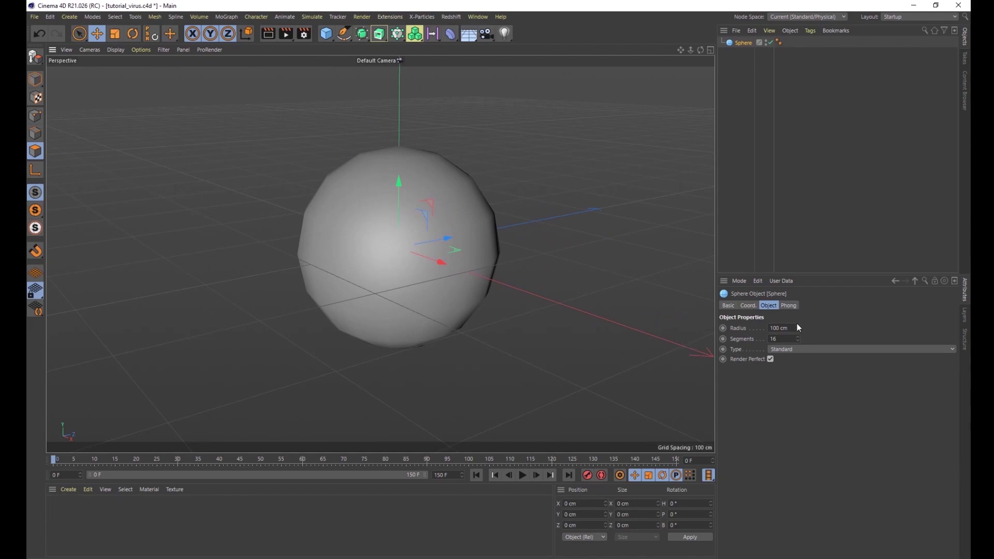
Set the sphere to 8 segments with the Hexahedron type
{"action": "left_click", "coordinate": [773, 339]}
{"action": "key", "text": "Return"}
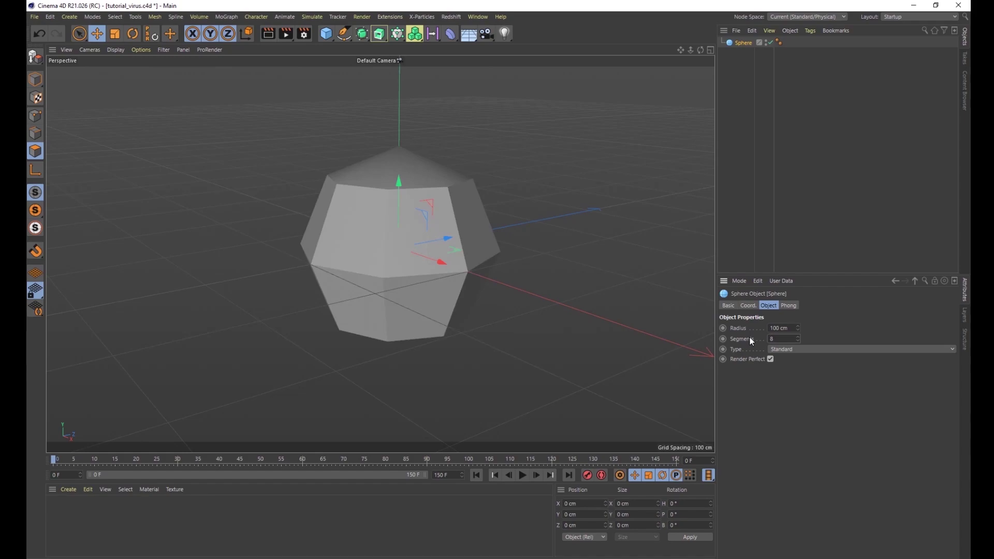
{"action": "left_click", "coordinate": [796, 350]}
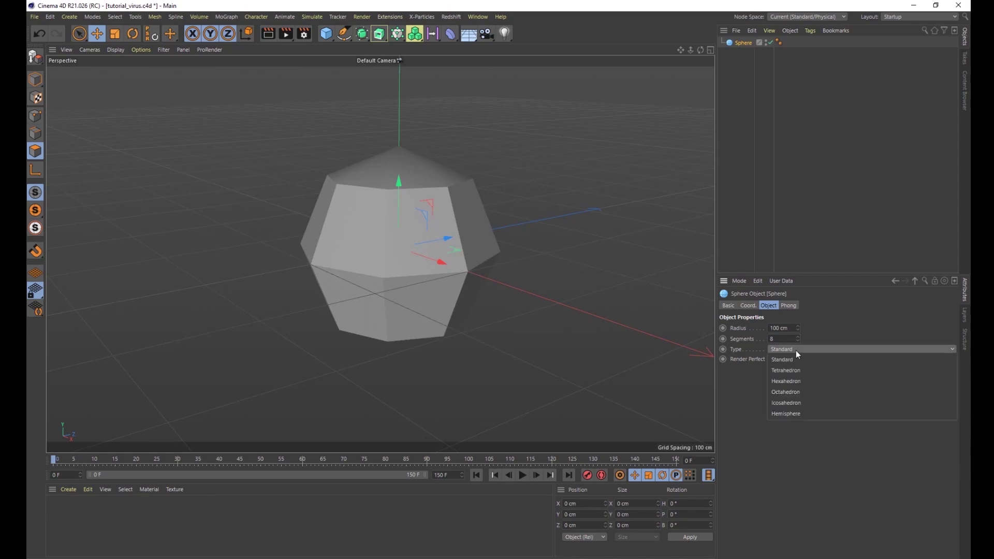
{"action": "left_click", "coordinate": [790, 381]}
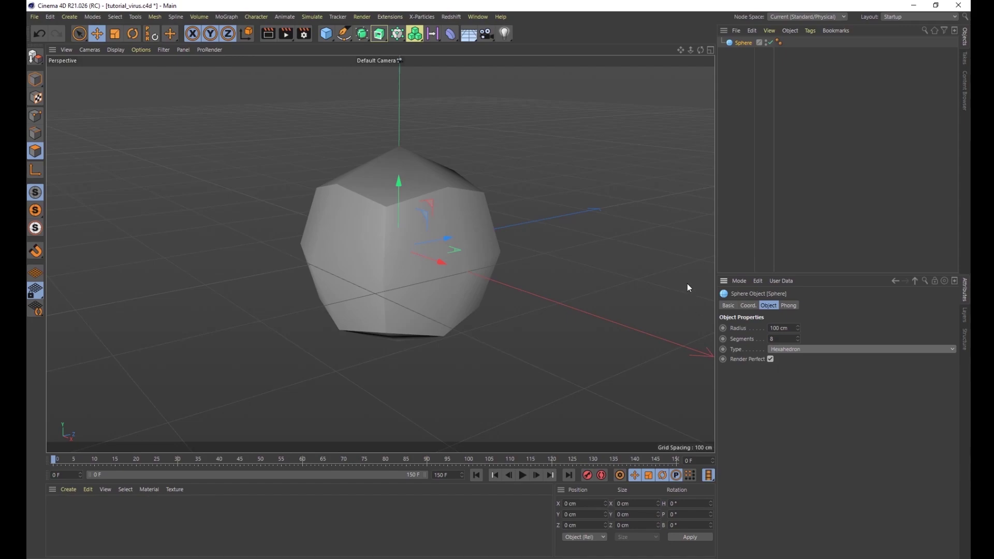
Make the sphere editable and select all its polygons in Polygon mode
{"action": "left_click", "coordinate": [36, 57]}
{"action": "left_click", "coordinate": [36, 152]}
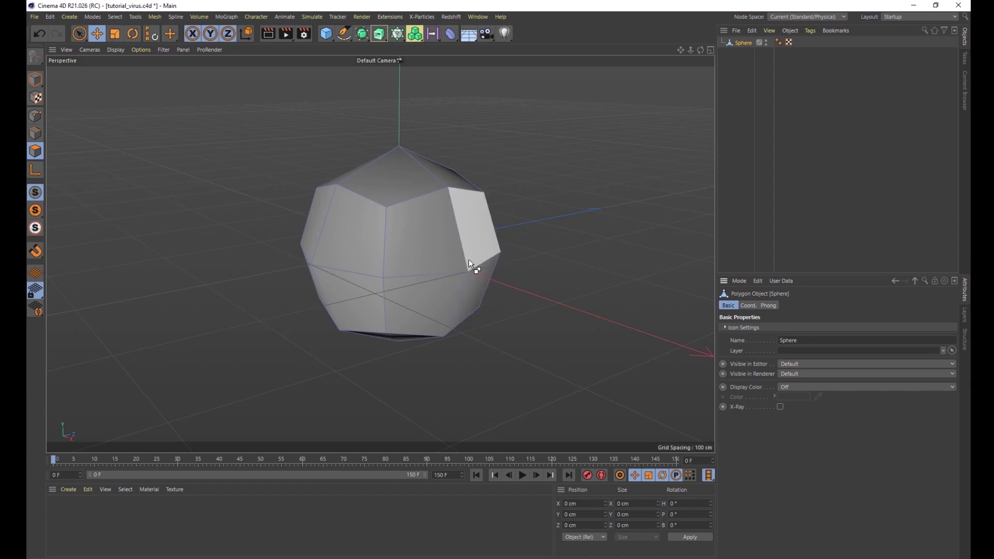
{"action": "key", "text": "ctrl+a"}
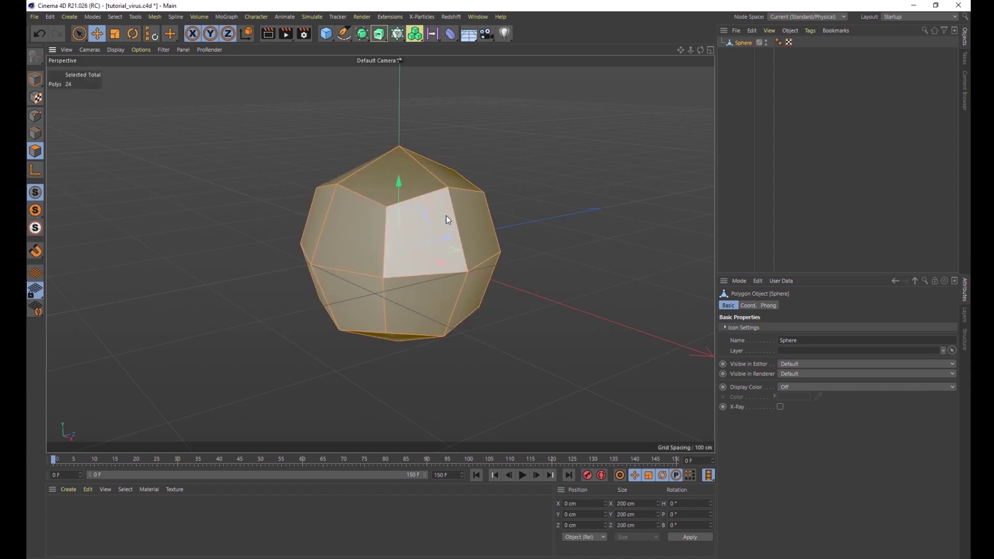
Inset all 24 faces with Extrude Inner by 21.8 cm
{"action": "right_click", "coordinate": [427, 240]}
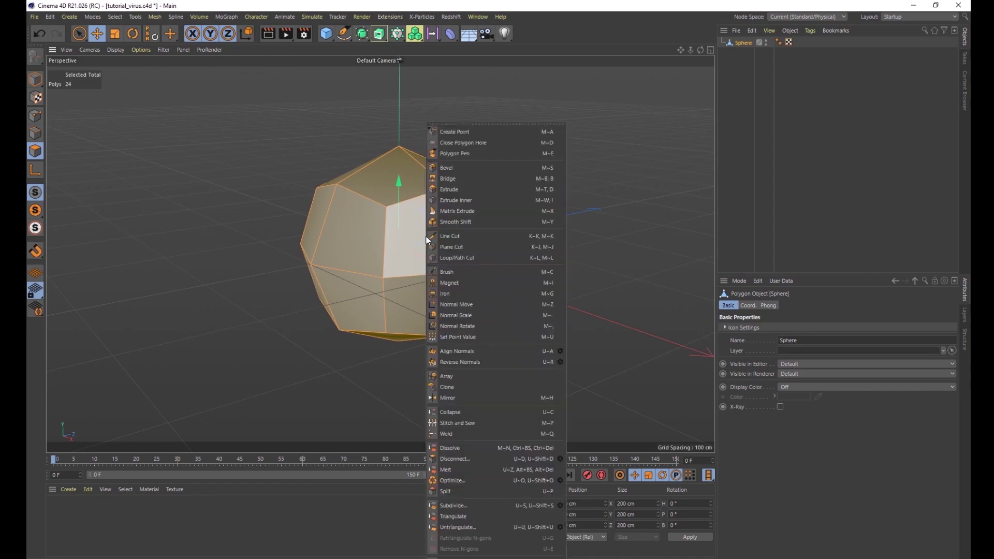
{"action": "left_click", "coordinate": [460, 202]}
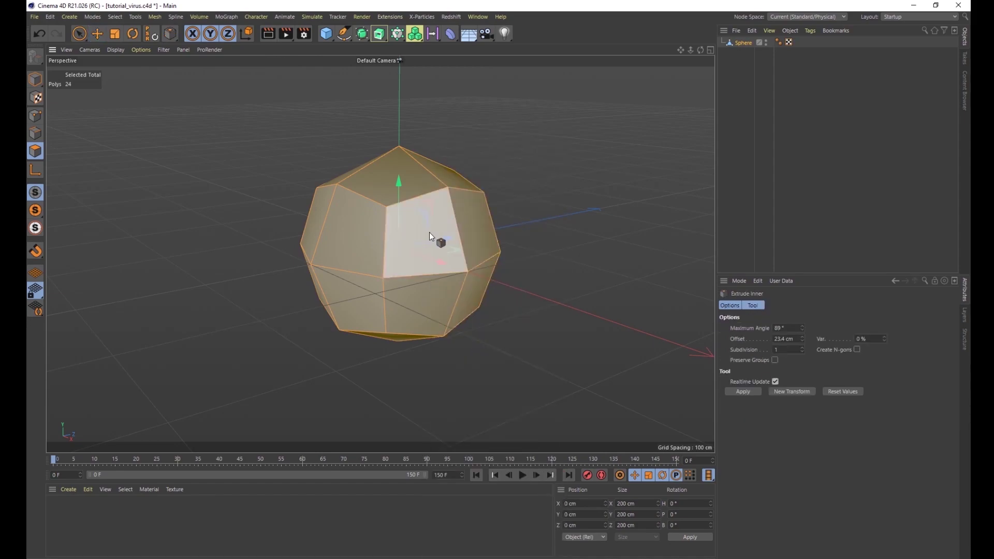
{"action": "left_click_drag", "start_coordinate": [430, 232], "coordinate": [397, 248]}
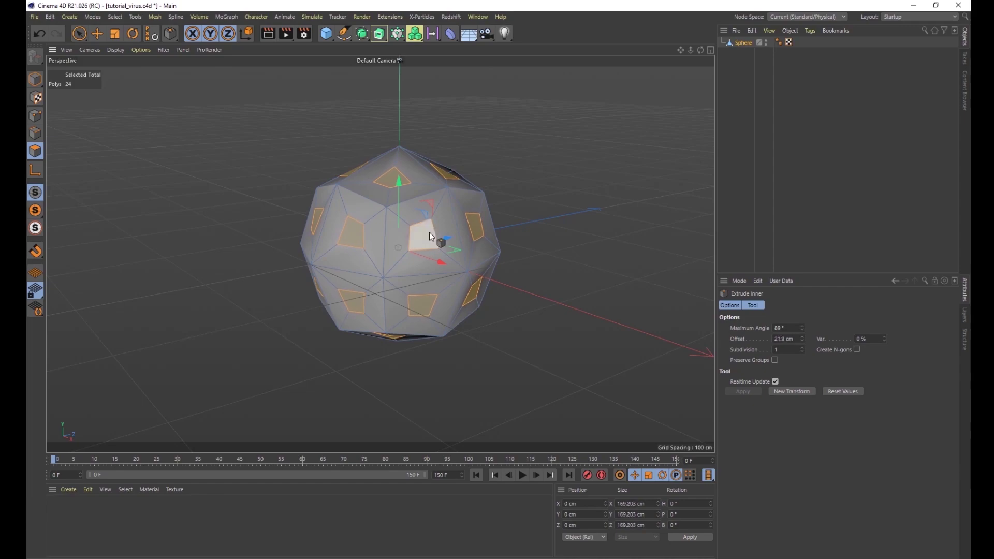
Extrude the inset faces outward twice to form long spikes
{"action": "right_click", "coordinate": [424, 234]}
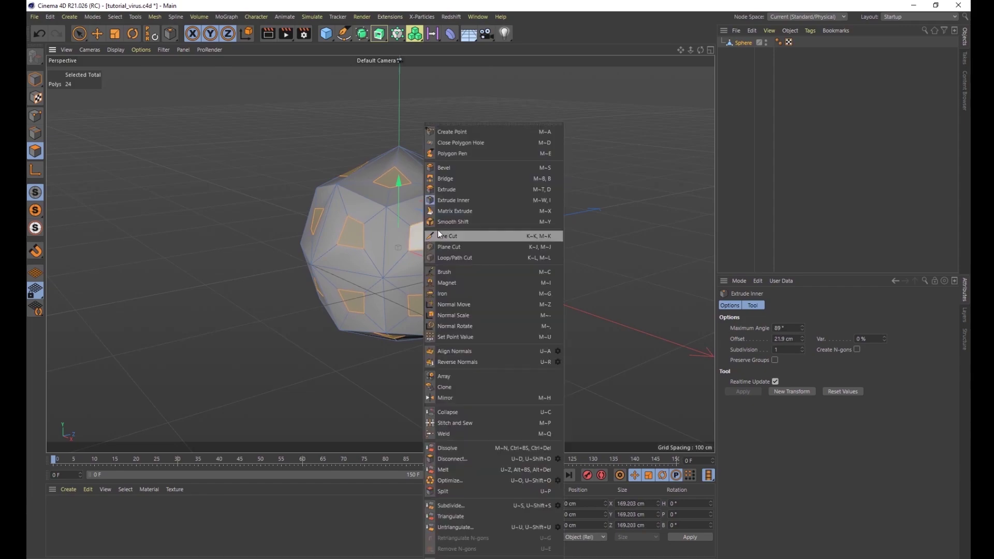
{"action": "left_click", "coordinate": [440, 189]}
{"action": "left_click_drag", "start_coordinate": [424, 233], "coordinate": [492, 233]}
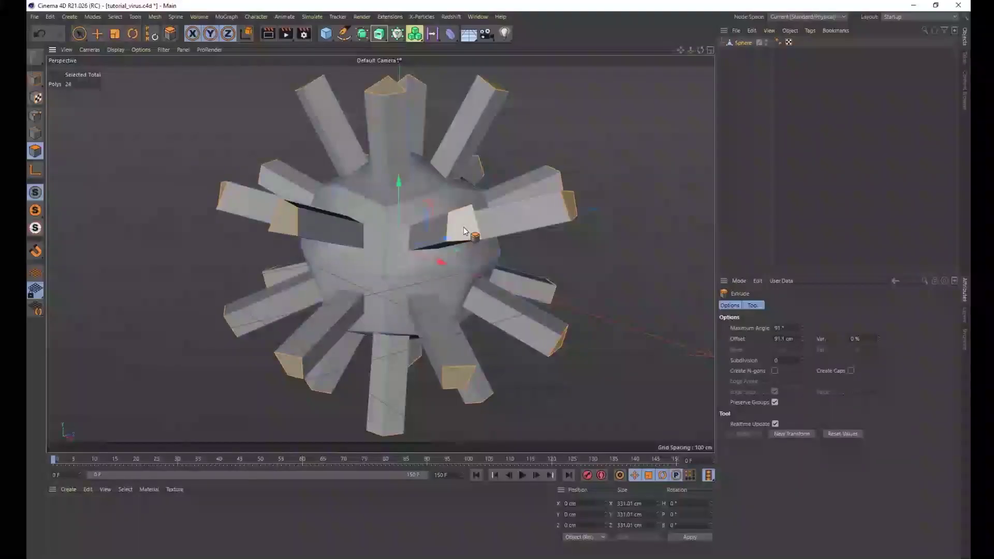
{"action": "right_click", "coordinate": [463, 231]}
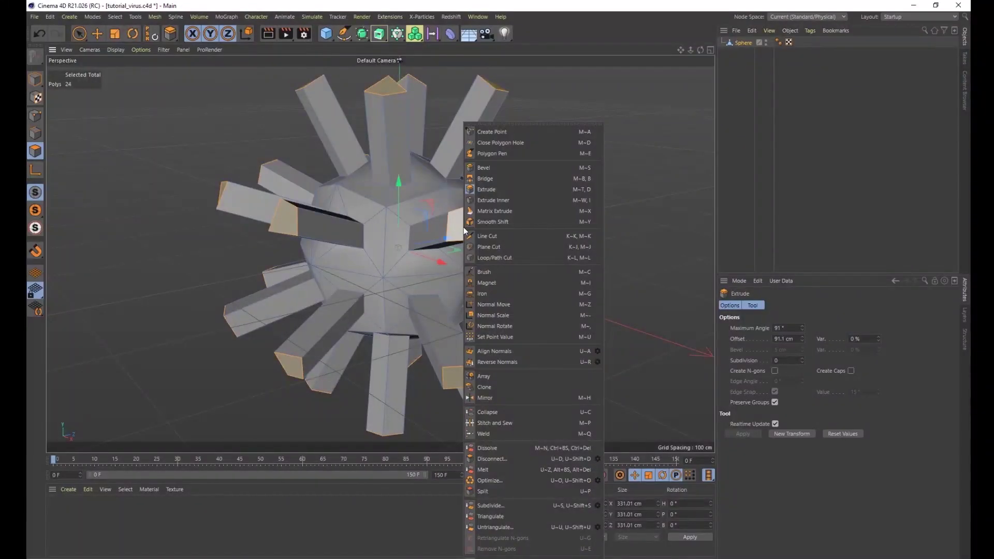
{"action": "left_click", "coordinate": [489, 191]}
{"action": "left_click_drag", "start_coordinate": [454, 223], "coordinate": [478, 223]}
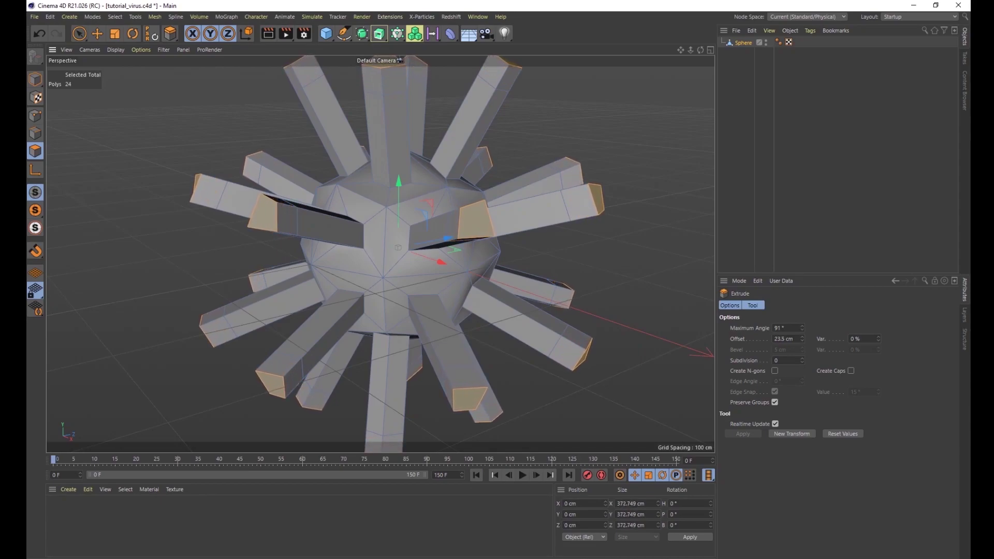
Flare the spike tips wider with Normal Scale to 144.5%
{"action": "right_click", "coordinate": [482, 219]}
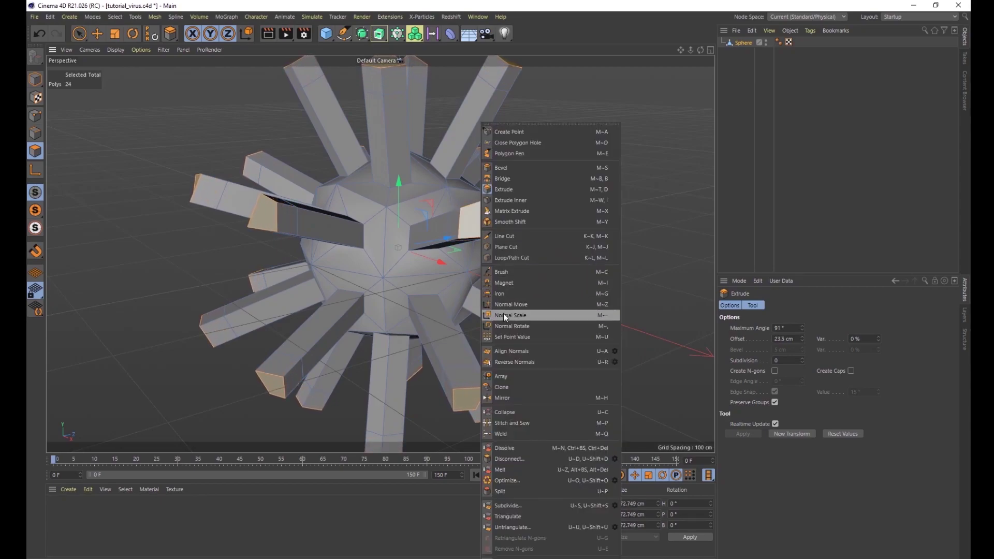
{"action": "left_click", "coordinate": [519, 316]}
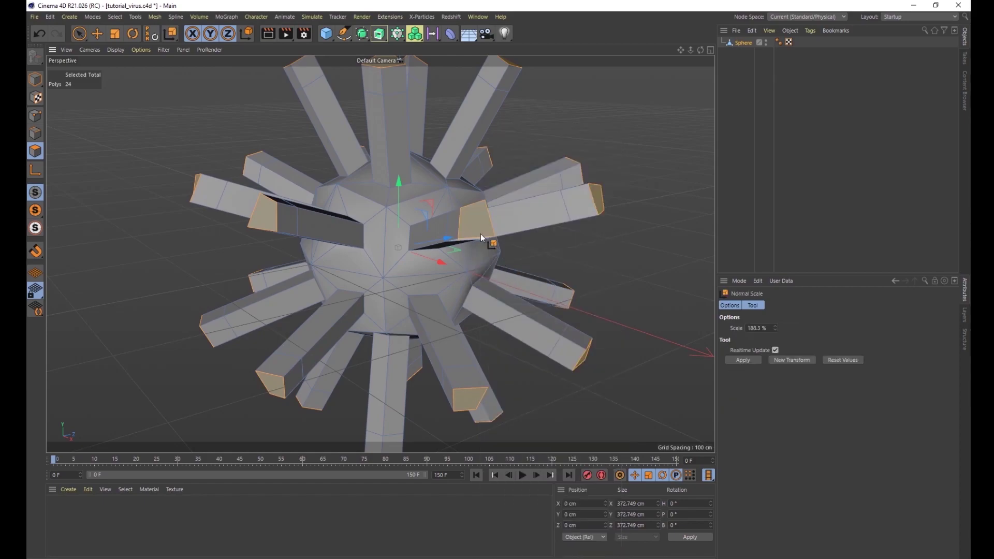
{"action": "left_click_drag", "start_coordinate": [474, 225], "coordinate": [506, 225]}
Extrude the flared spike tips another 40.9 cm, giving each spike a wider end
{"action": "right_click", "coordinate": [474, 225]}
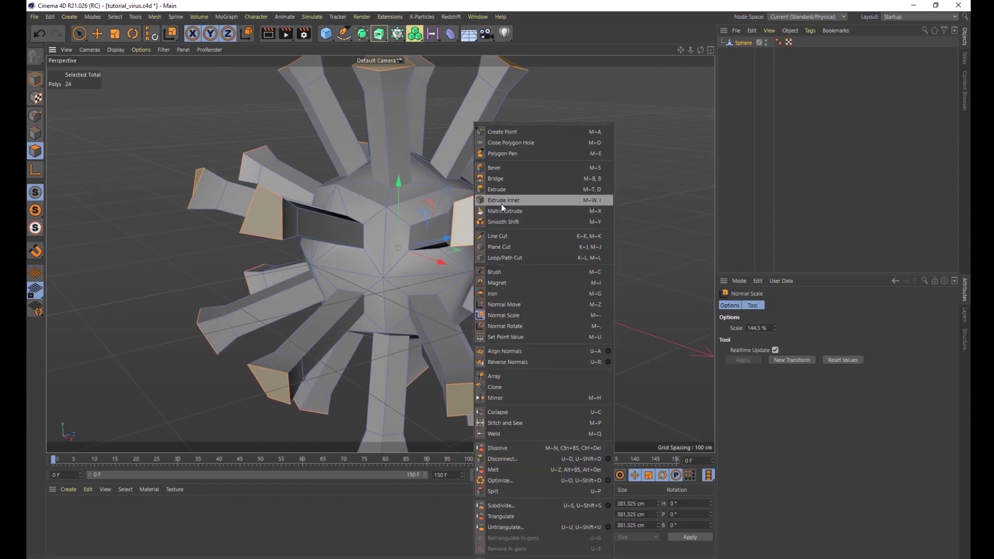
{"action": "left_click", "coordinate": [503, 190]}
{"action": "left_click_drag", "start_coordinate": [479, 225], "coordinate": [538, 225]}
{"action": "scroll", "coordinate": [450, 225], "scroll_direction": "down", "scroll_amount": 3}
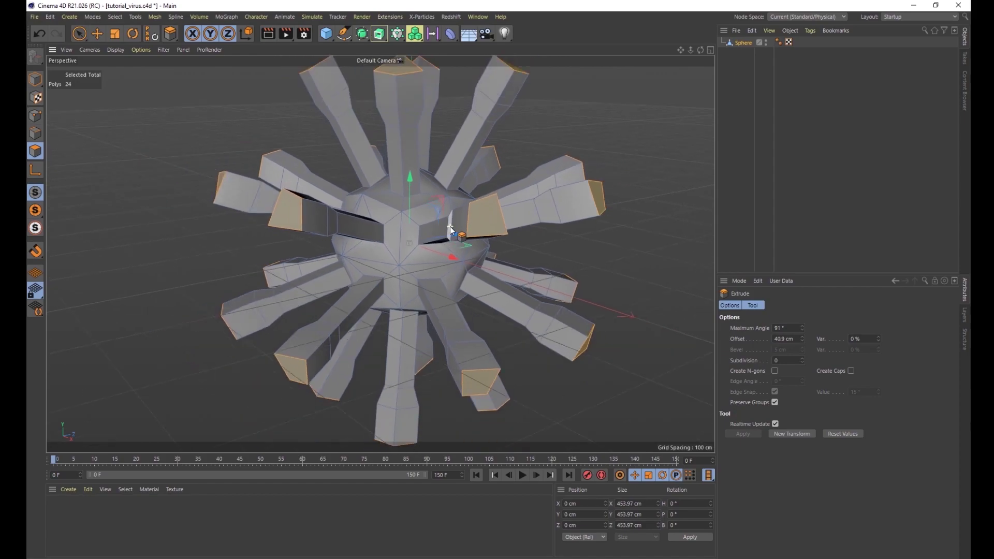
{"action": "left_click_drag", "start_coordinate": [571, 159], "coordinate": [563, 169], "text": "alt"}
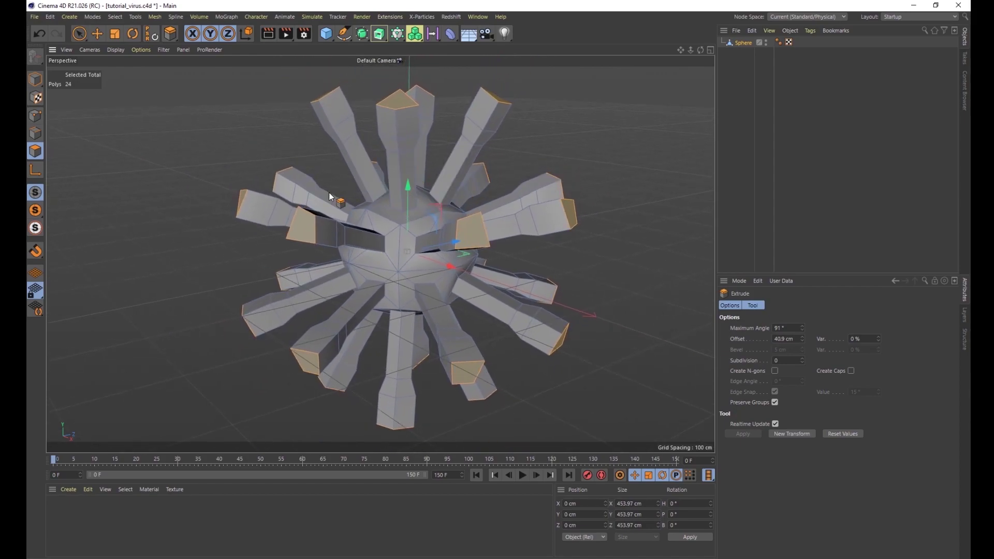
Nest the sphere under a Subdivision Surface and Normal Scale the spike tips to 199.3%
{"action": "left_click", "coordinate": [362, 34]}
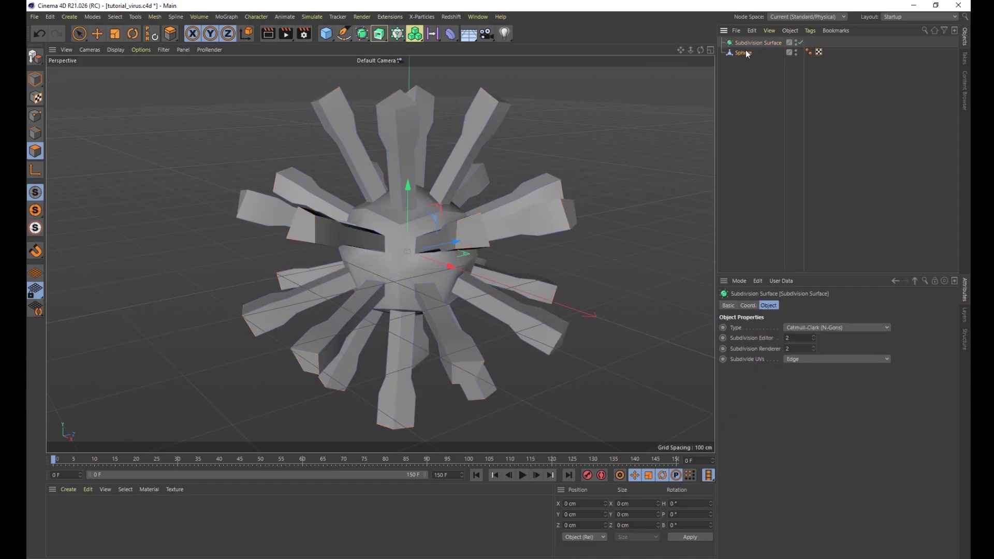
{"action": "left_click_drag", "start_coordinate": [750, 44], "coordinate": [750, 43]}
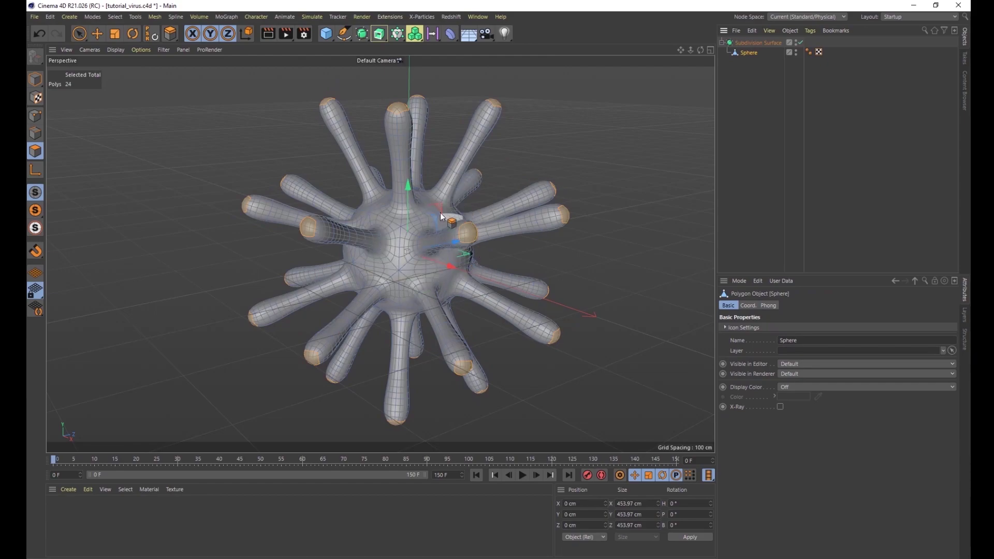
{"action": "right_click", "coordinate": [469, 236]}
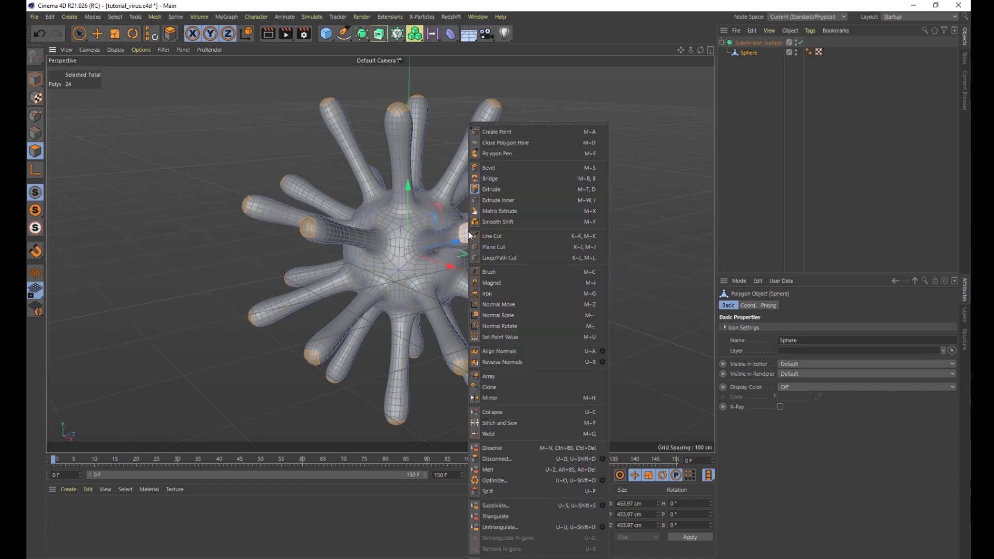
{"action": "left_click", "coordinate": [515, 316]}
{"action": "left_click_drag", "start_coordinate": [516, 315], "coordinate": [632, 315]}
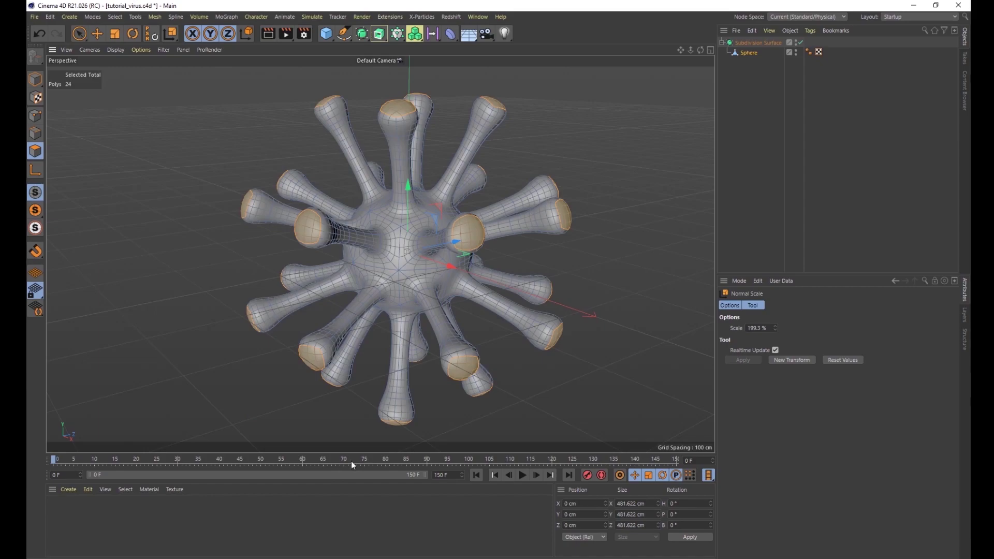
Turn on the render preview, create material Mat, and apply it to the Subdivision Surface
{"action": "key", "text": "alt+r"}
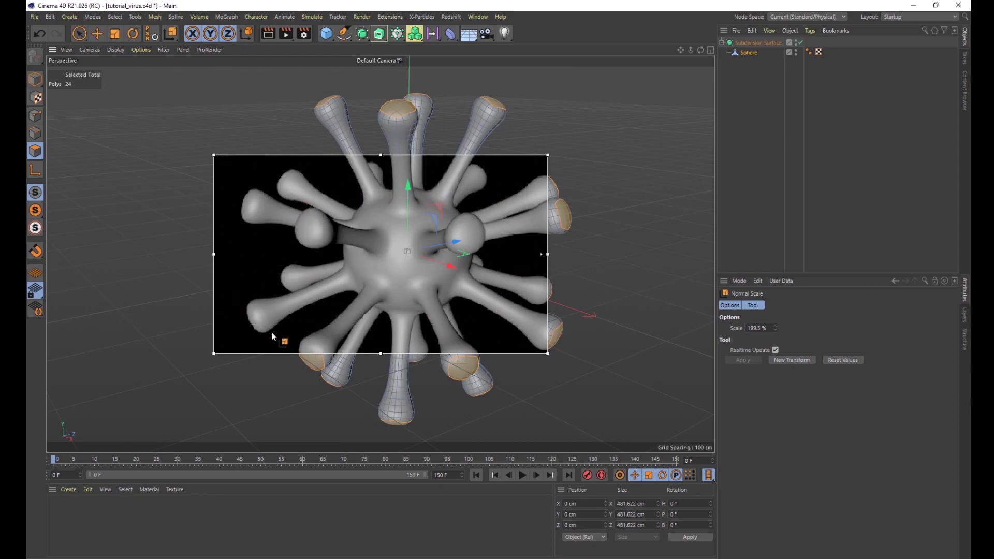
{"action": "left_click", "coordinate": [741, 99]}
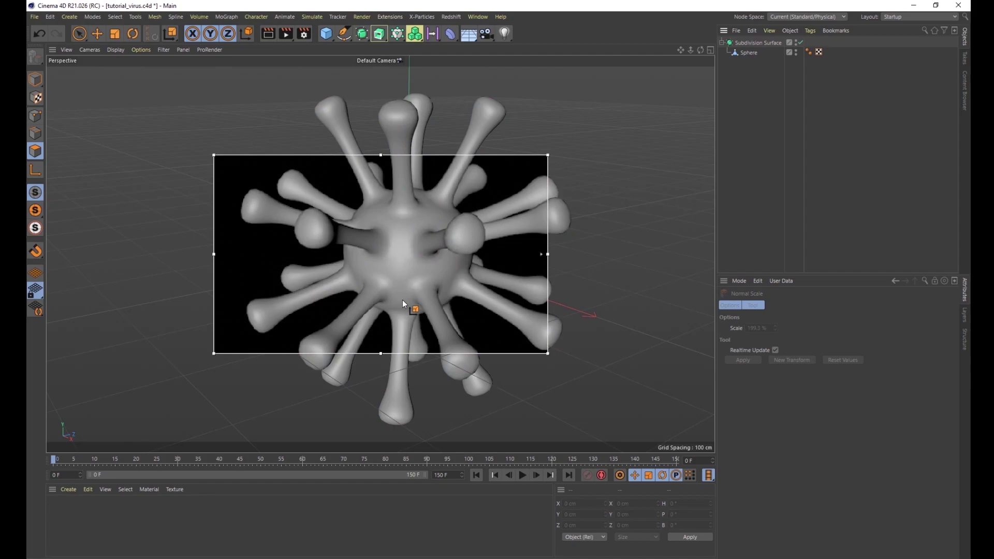
{"action": "double_click", "coordinate": [95, 518]}
{"action": "left_click_drag", "start_coordinate": [59, 507], "coordinate": [753, 46]}
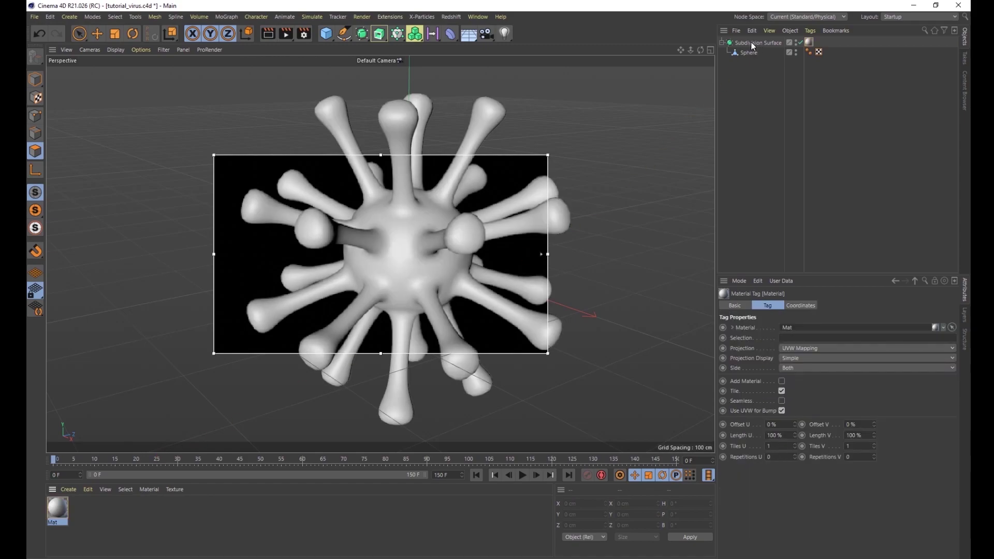
In Mat, disable Color, enable Luminance, and load a Layer shader as its texture
{"action": "double_click", "coordinate": [56, 513]}
{"action": "left_click_drag", "start_coordinate": [352, 65], "coordinate": [699, 69]}
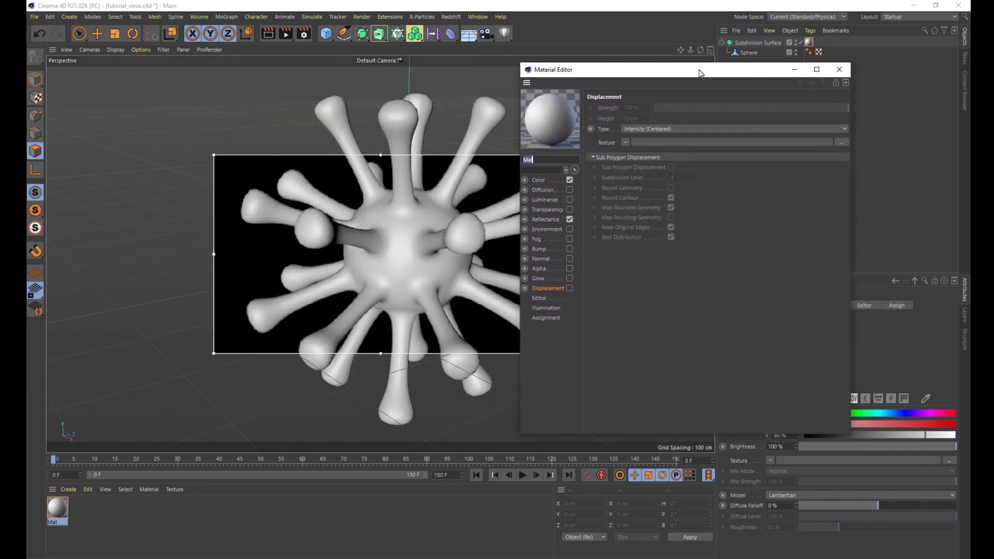
{"action": "left_click", "coordinate": [570, 181]}
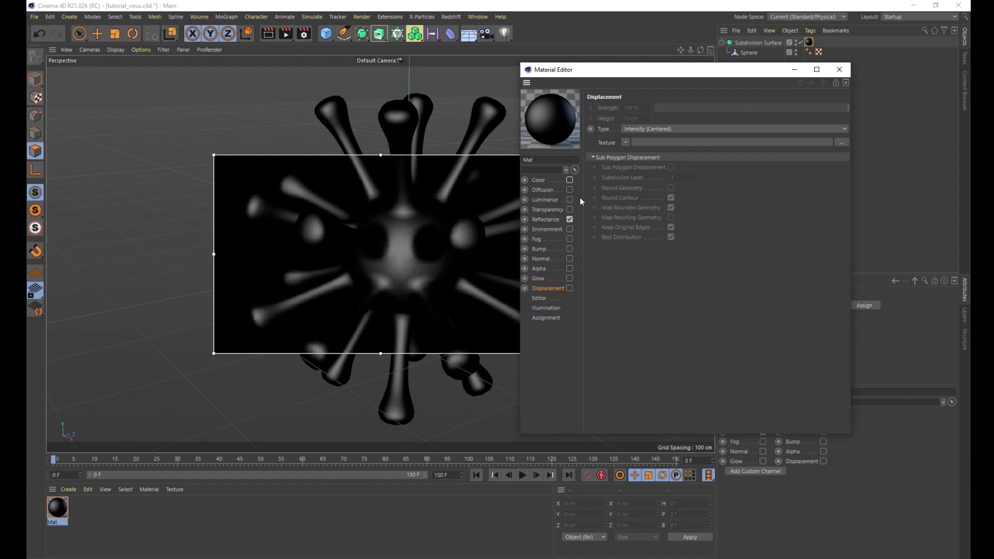
{"action": "left_click", "coordinate": [570, 199]}
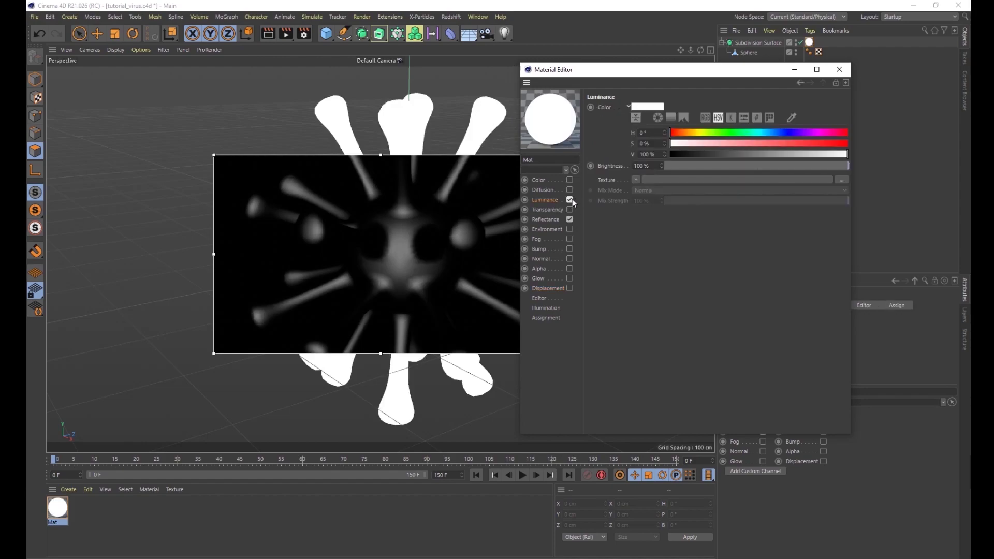
{"action": "left_click", "coordinate": [636, 180]}
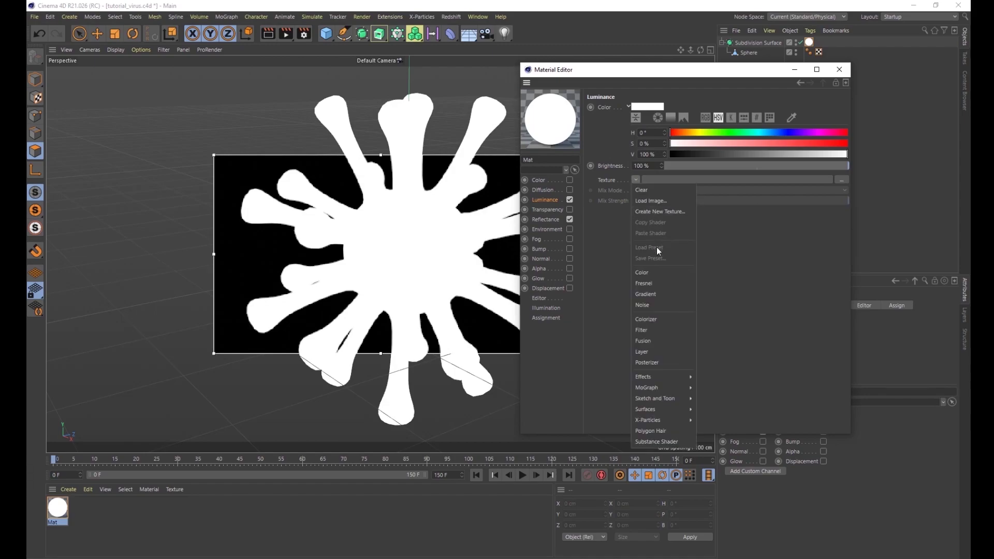
{"action": "left_click", "coordinate": [644, 353]}
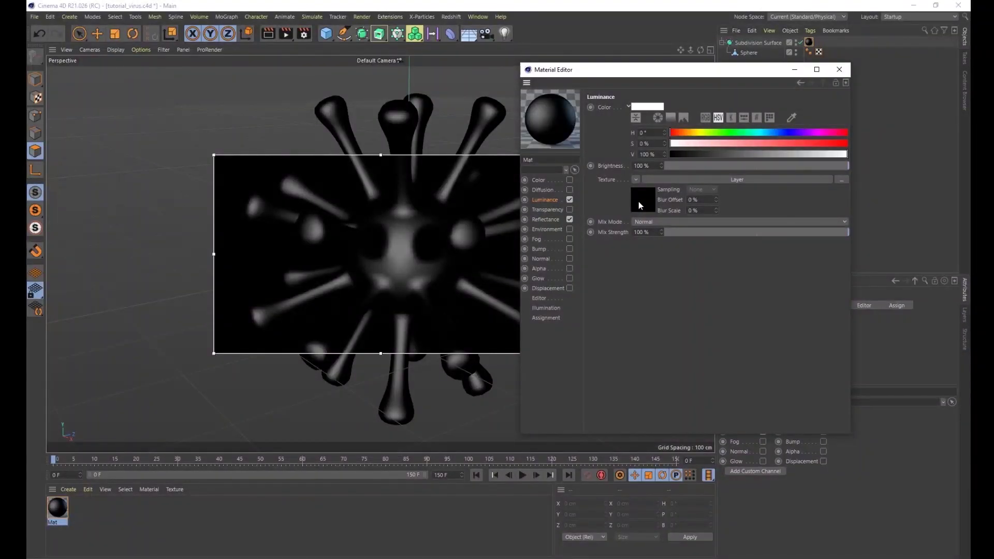
Add a Fresnel layer to the luminance Layer shader
{"action": "left_click", "coordinate": [639, 203]}
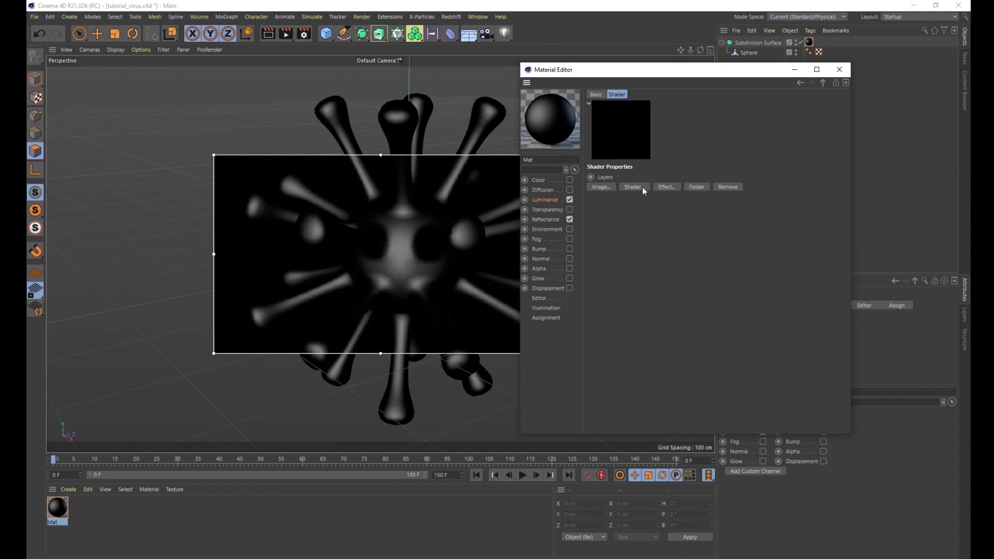
{"action": "left_click", "coordinate": [632, 187]}
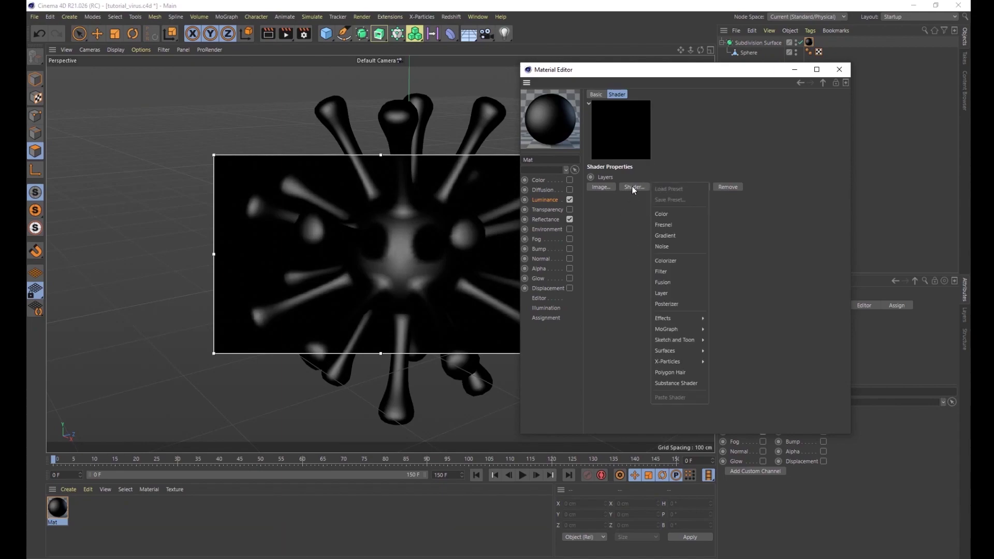
{"action": "left_click", "coordinate": [669, 224]}
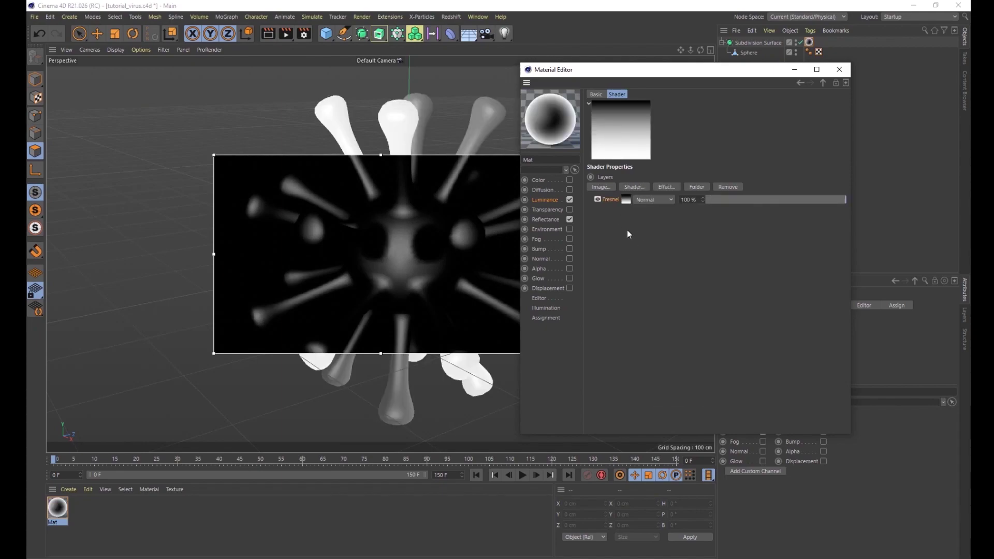
Set the Fresnel gradient's left knot to blue (hue 212°) and return to the layer list
{"action": "left_click", "coordinate": [625, 201]}
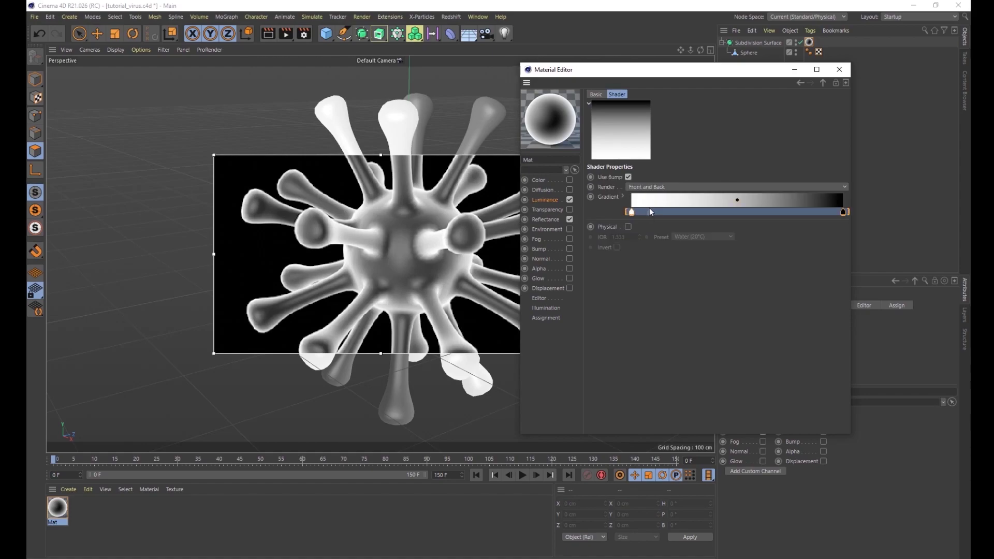
{"action": "double_click", "coordinate": [632, 211]}
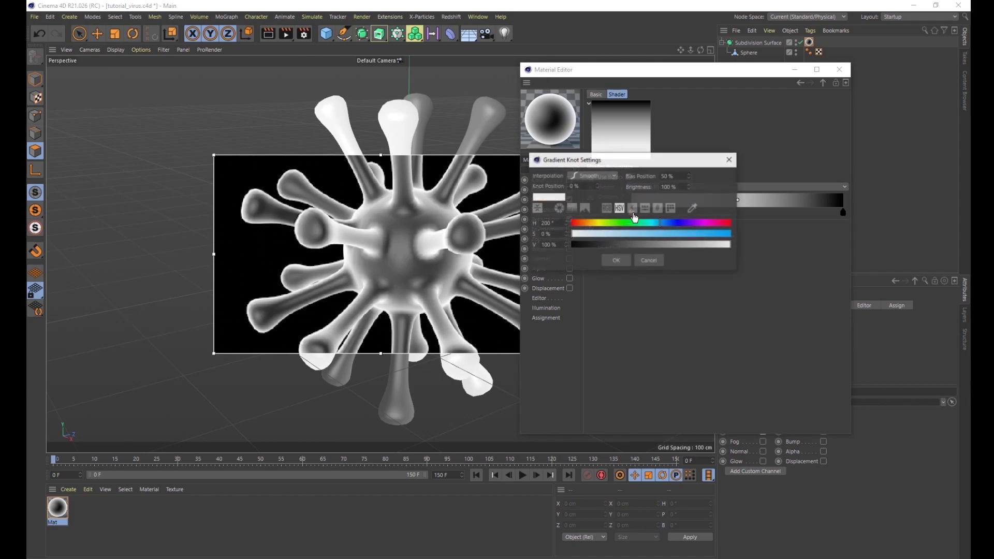
{"action": "left_click", "coordinate": [663, 223]}
{"action": "left_click", "coordinate": [705, 234]}
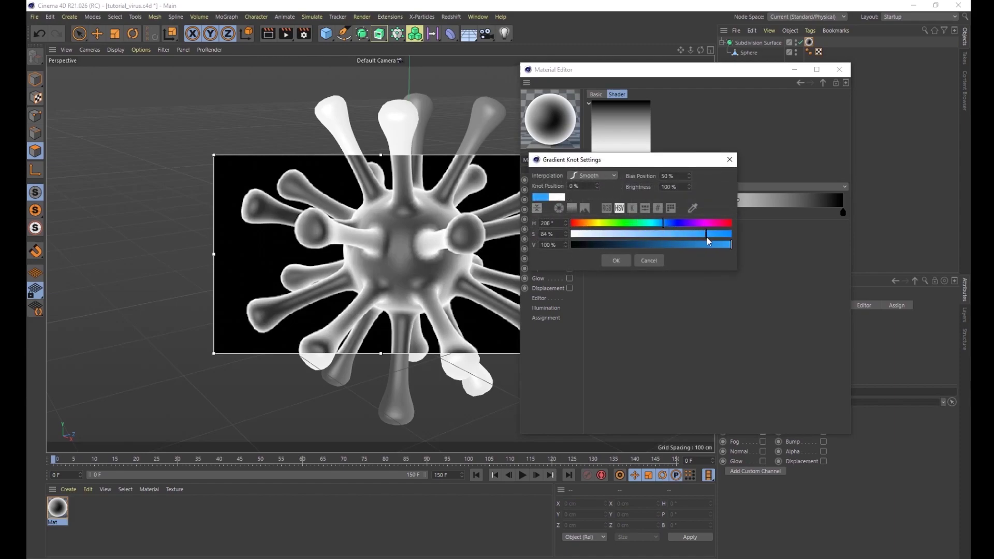
{"action": "left_click", "coordinate": [666, 223]}
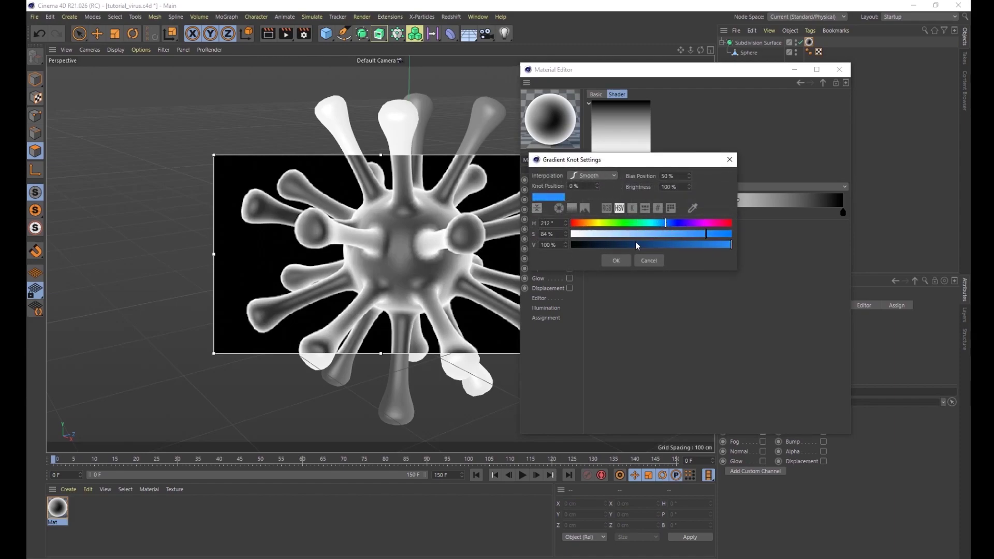
{"action": "left_click", "coordinate": [624, 262]}
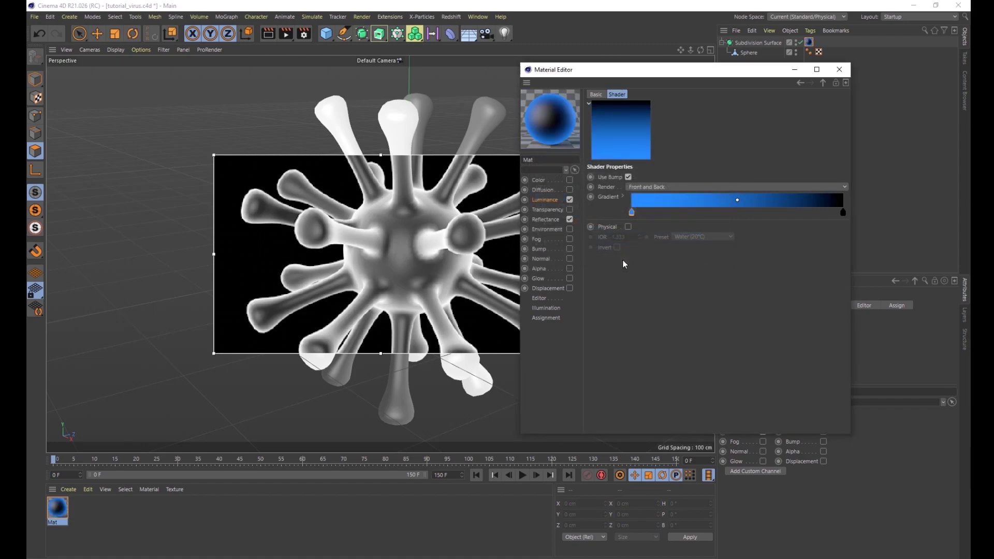
{"action": "left_click", "coordinate": [800, 82]}
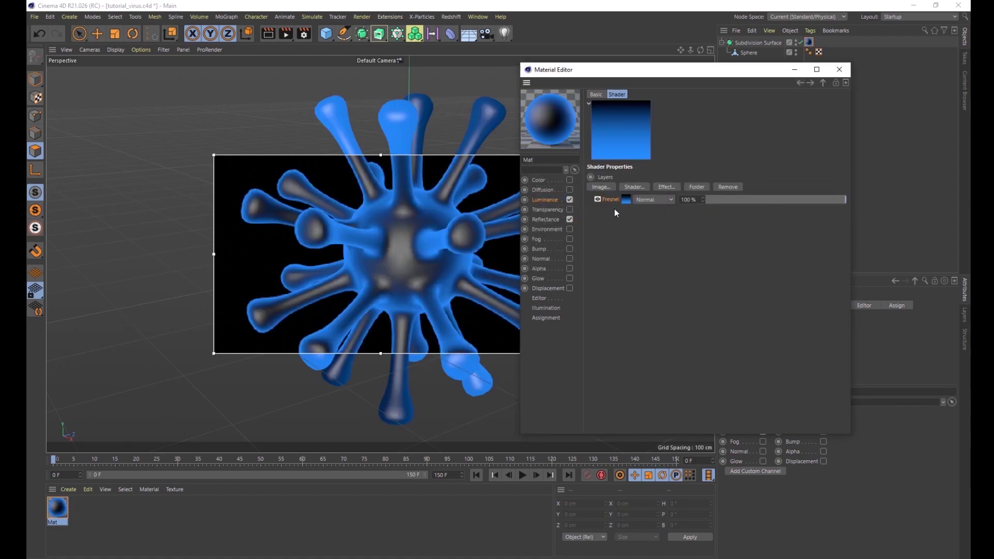
{"action": "left_click", "coordinate": [632, 188]}
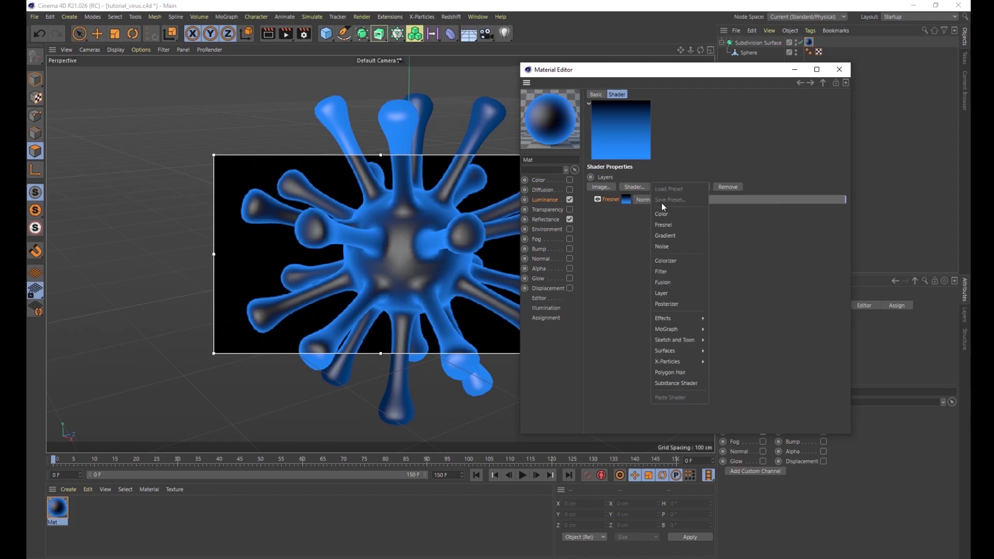
Add a Color layer set to dark navy, HSV about 223°, 83%, 14%
{"action": "left_click", "coordinate": [670, 214]}
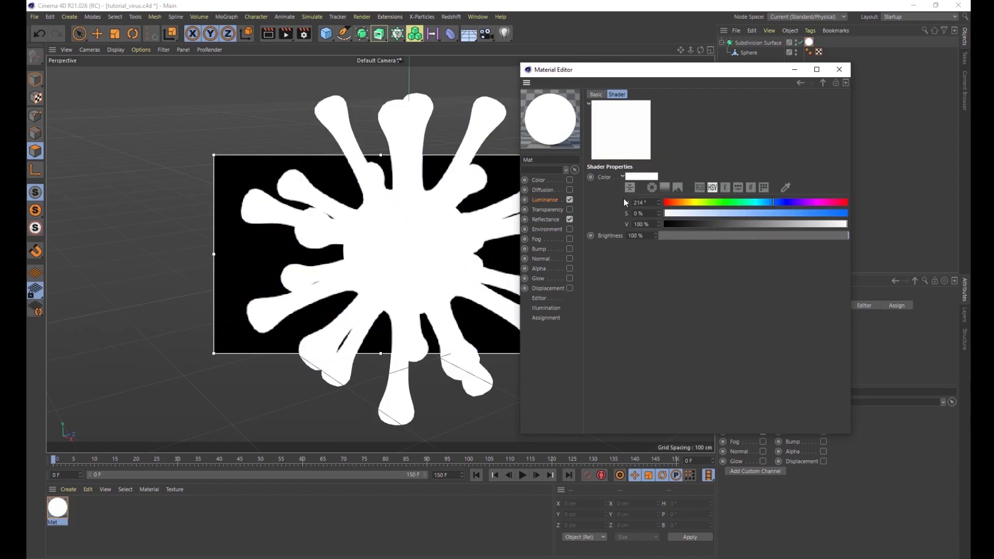
{"action": "left_click", "coordinate": [781, 202]}
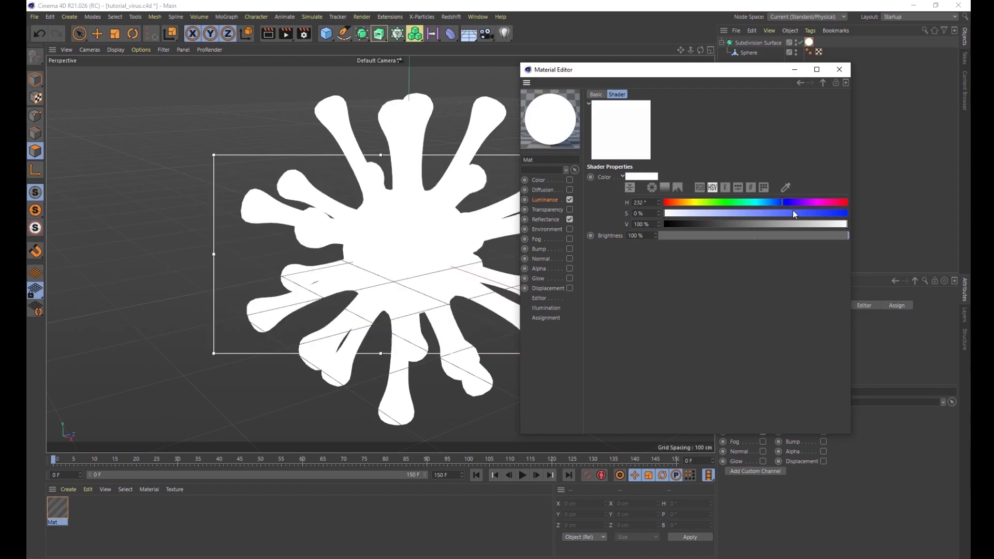
{"action": "left_click", "coordinate": [817, 214]}
{"action": "left_click", "coordinate": [731, 224]}
{"action": "left_click", "coordinate": [689, 224]}
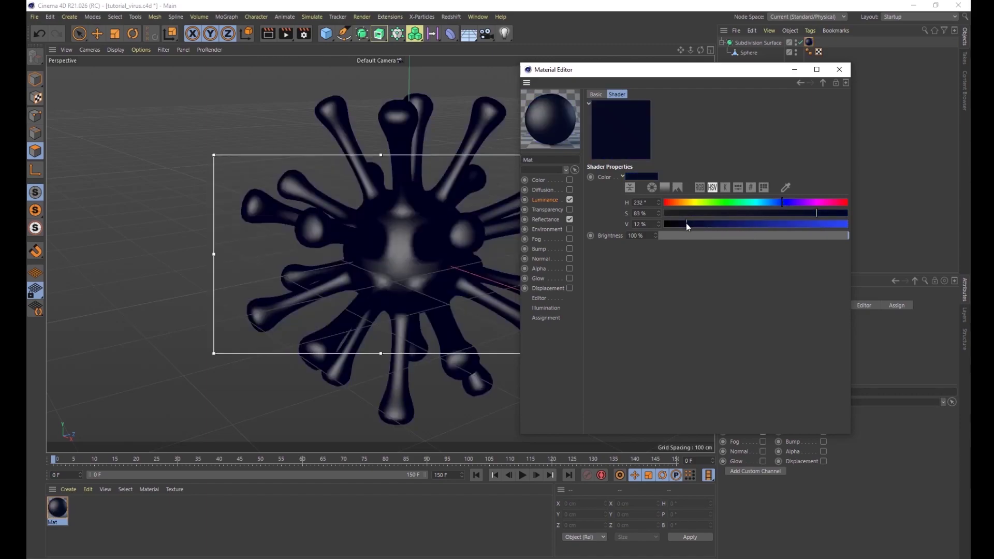
{"action": "left_click", "coordinate": [779, 202]}
{"action": "left_click", "coordinate": [776, 202]}
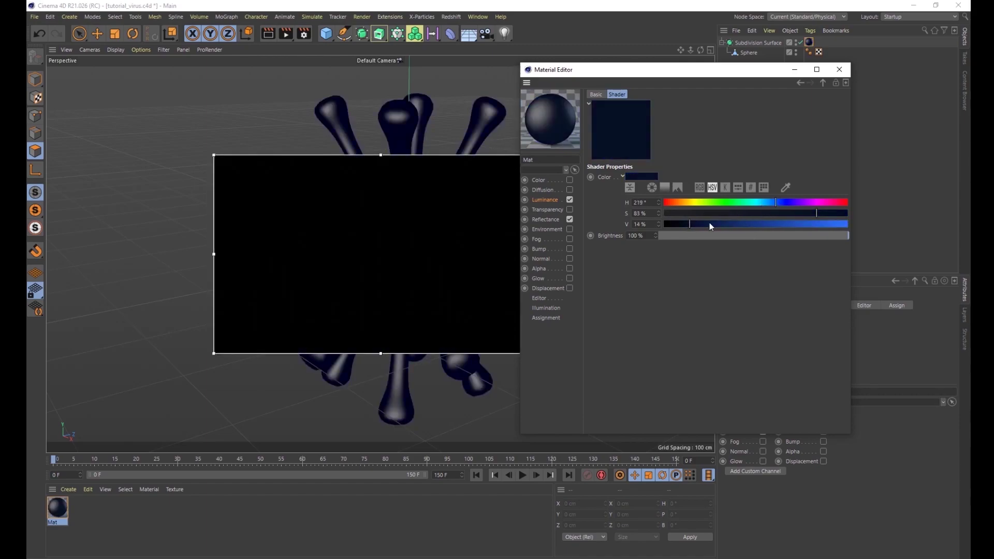
{"action": "left_click", "coordinate": [778, 202]}
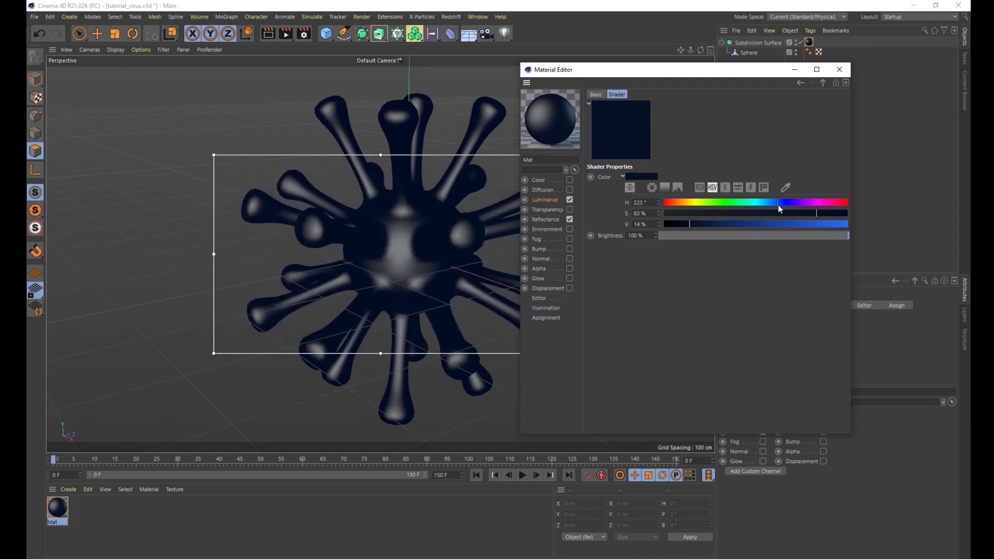
Set the Color layer's blend mode to Add
{"action": "left_click", "coordinate": [800, 83]}
{"action": "left_click", "coordinate": [642, 200]}
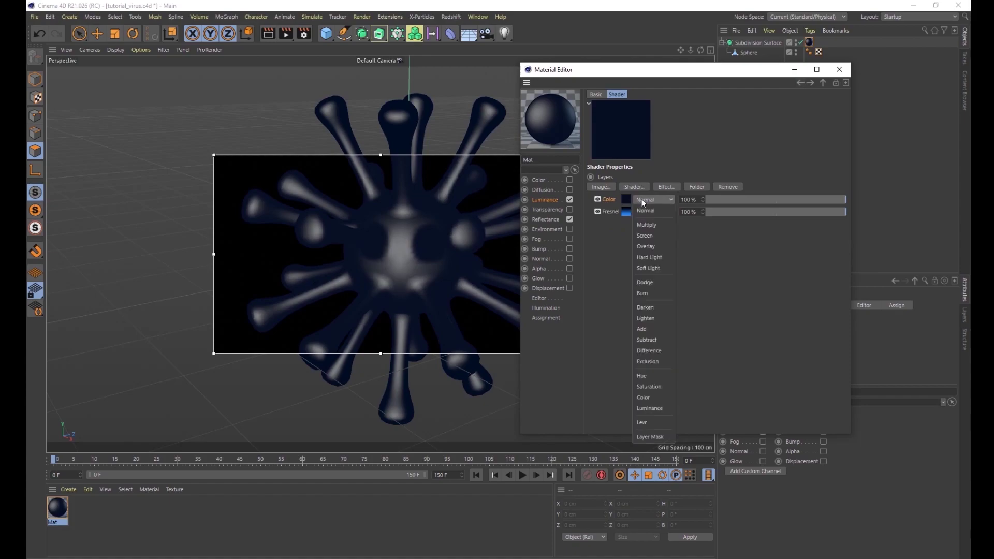
{"action": "left_click", "coordinate": [638, 328]}
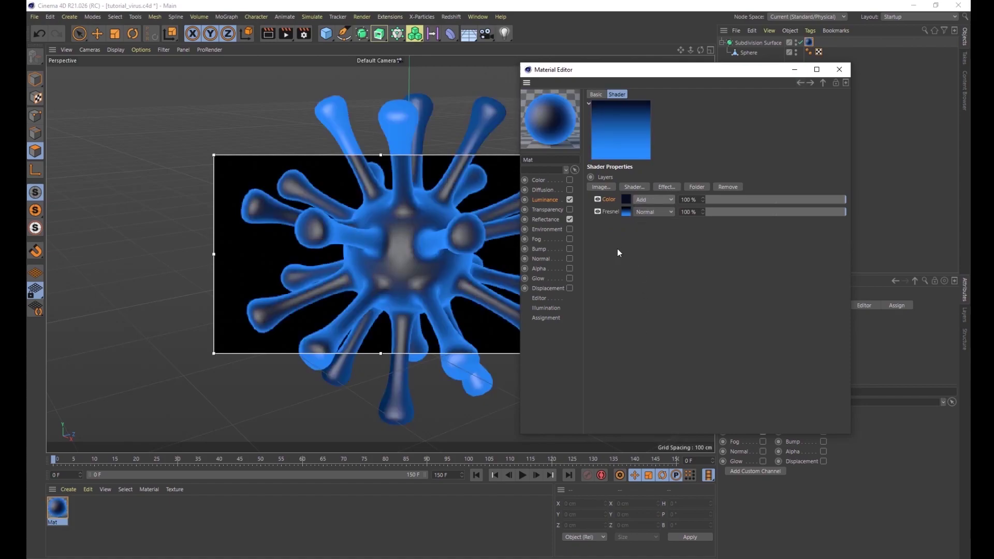
{"action": "left_click", "coordinate": [633, 188]}
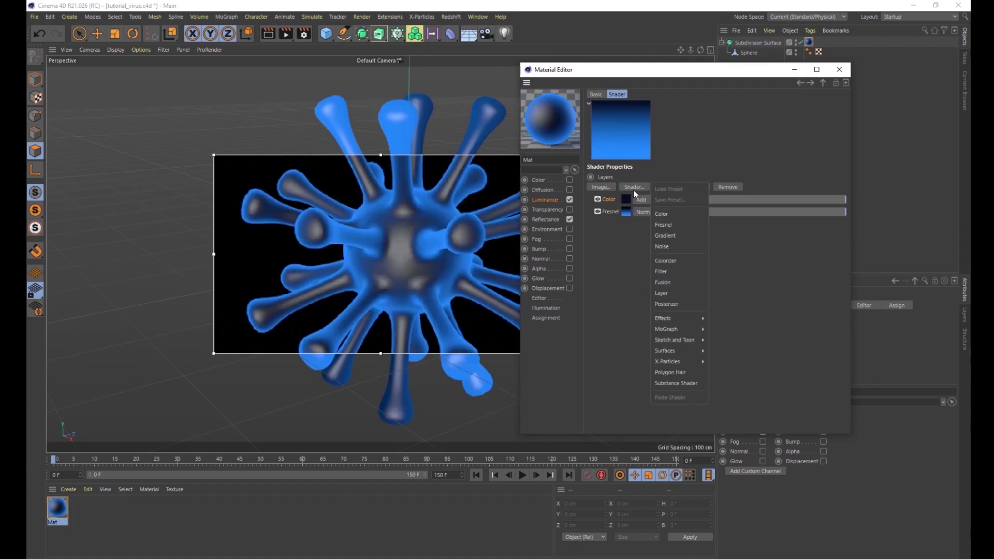
Add a second Fresnel layer on top with its blend mode set to Multiply
{"action": "left_click", "coordinate": [667, 225]}
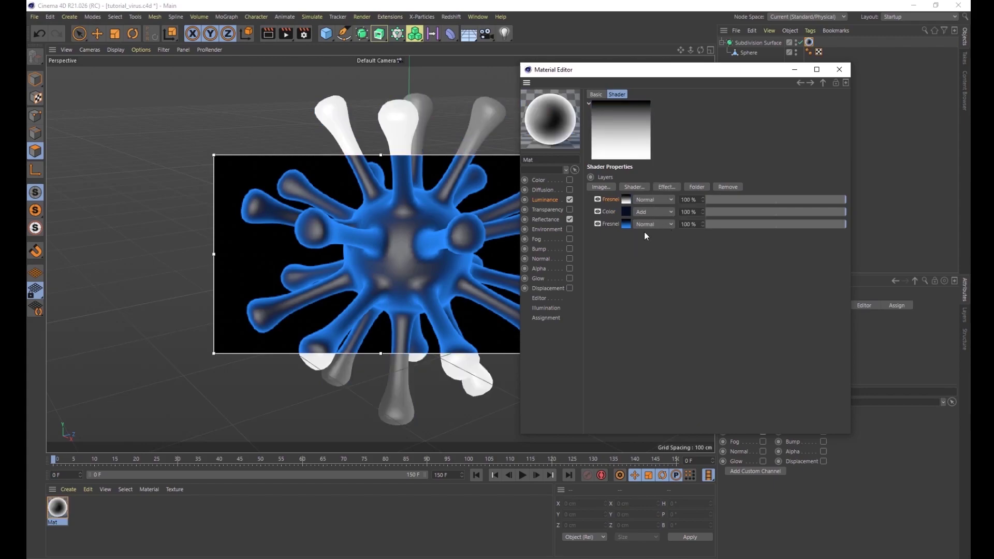
{"action": "left_click", "coordinate": [650, 200]}
{"action": "left_click", "coordinate": [645, 225]}
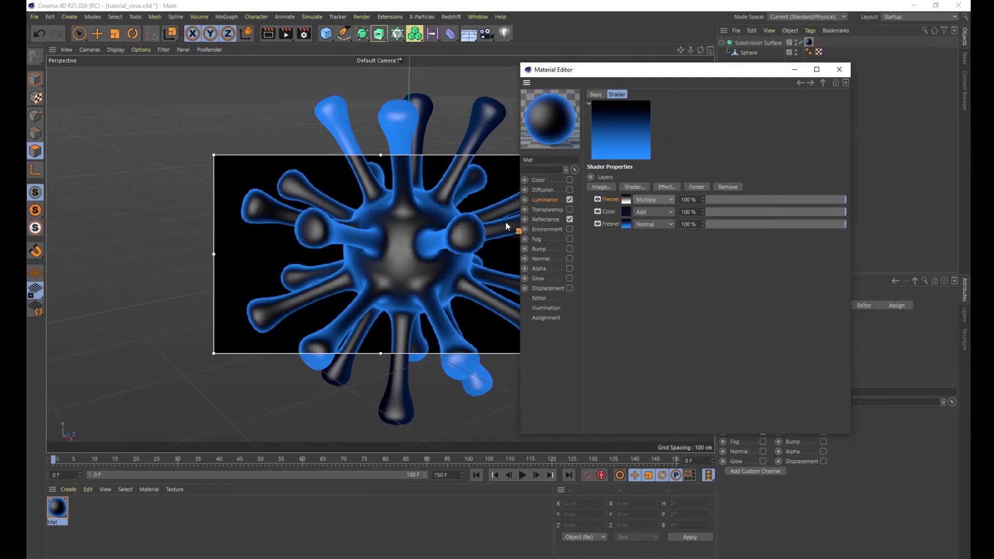
Add a Light object to the scene
{"action": "left_click", "coordinate": [505, 34]}
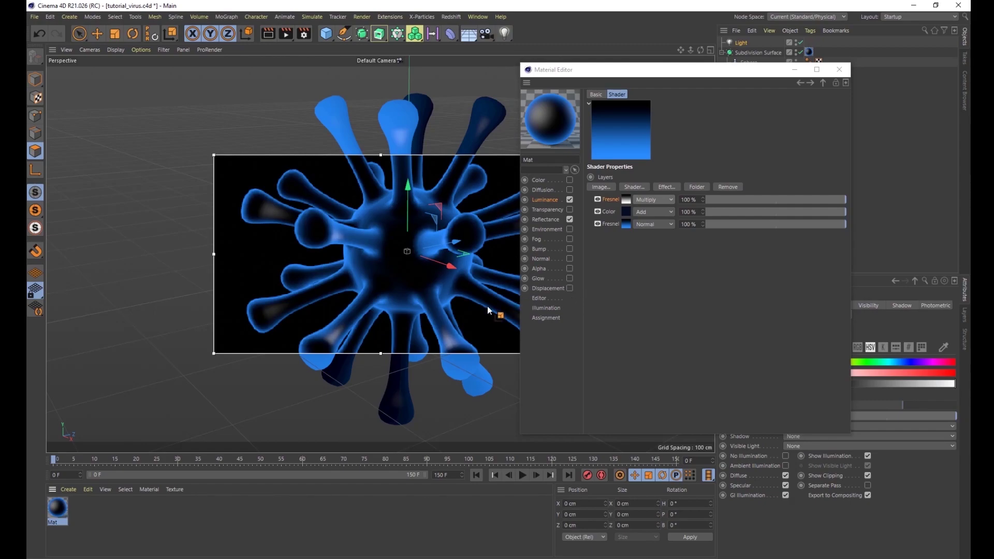
Enable the Displacement channel on the Mat material
{"action": "left_click", "coordinate": [570, 288]}
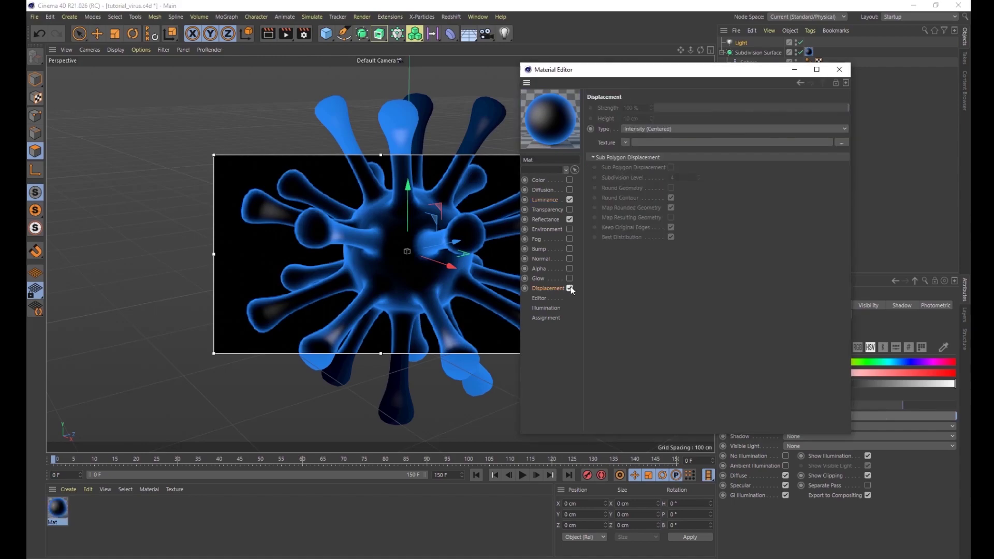
Use a Noise shader as the displacement texture with a height of 1 cm
{"action": "left_click", "coordinate": [624, 142]}
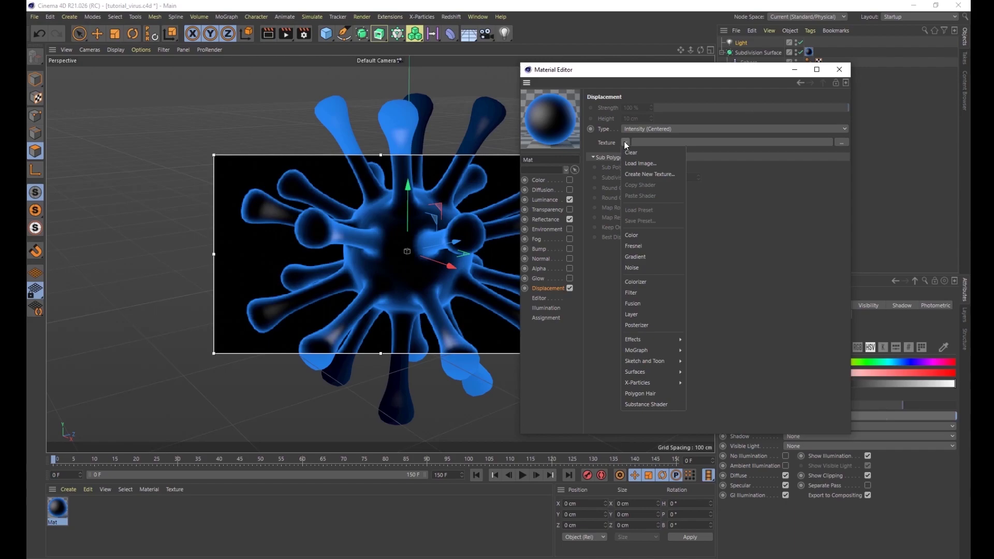
{"action": "left_click", "coordinate": [641, 269]}
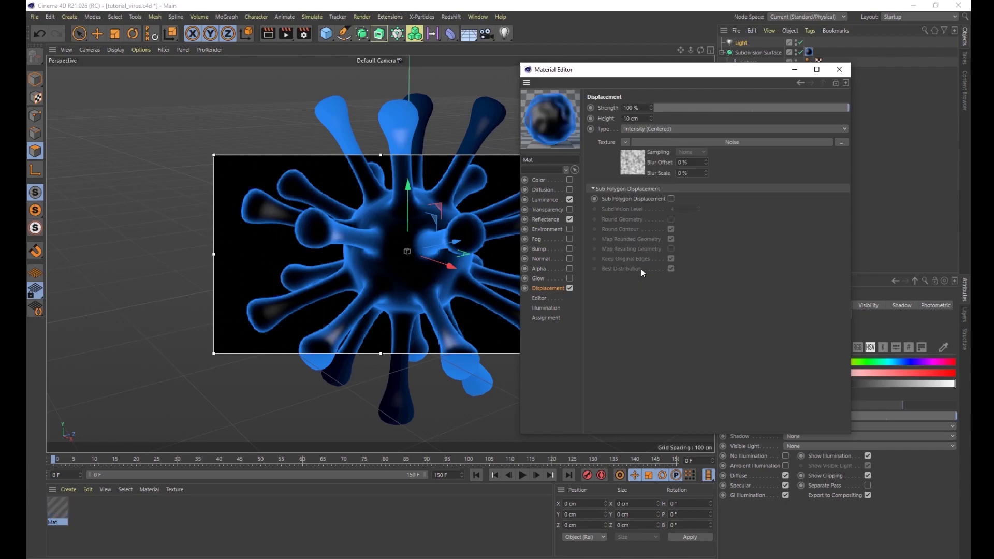
{"action": "left_click", "coordinate": [643, 108]}
{"action": "left_click", "coordinate": [648, 118]}
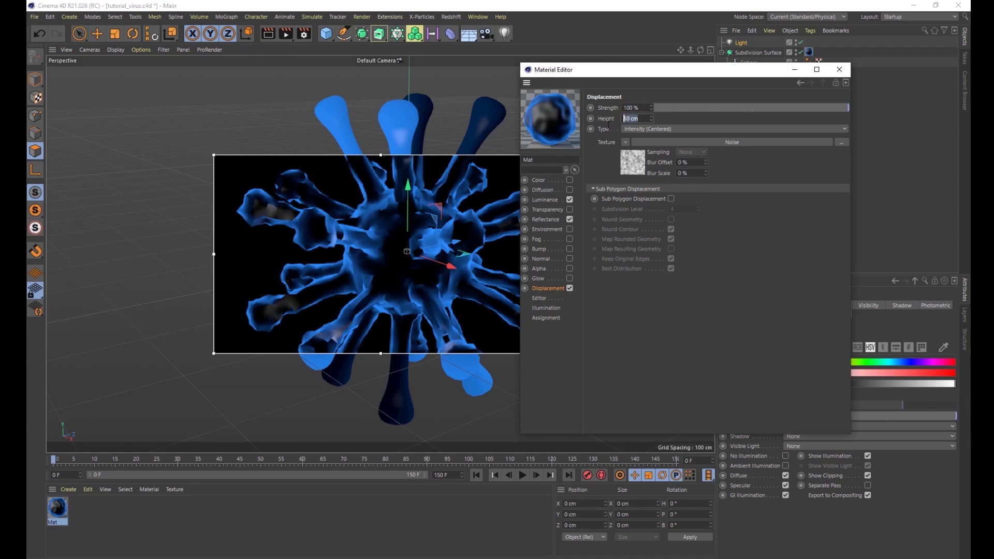
{"action": "key", "text": "Return"}
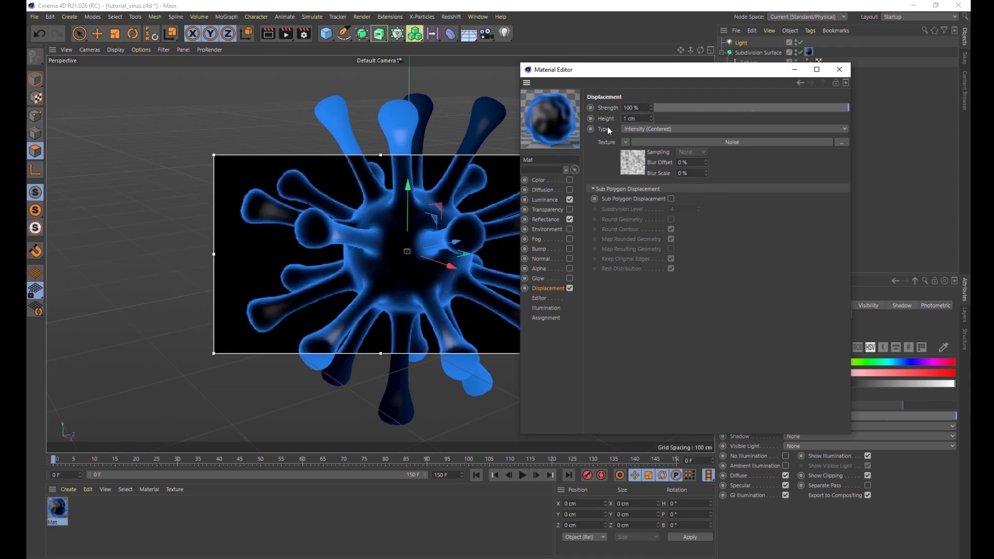
Set the noise to Electric at 50% global scale, then enable Sub Polygon Displacement
{"action": "left_click", "coordinate": [633, 162]}
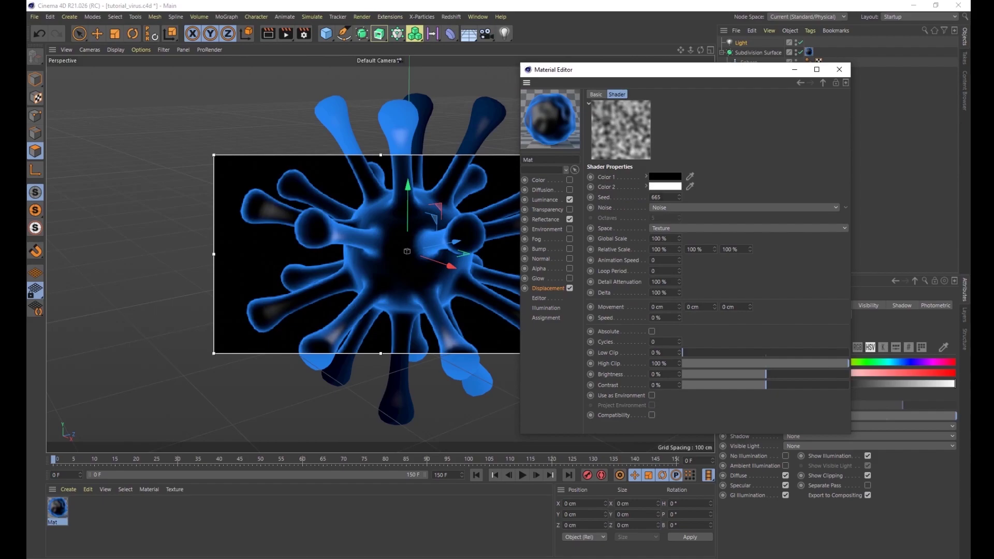
{"action": "left_click", "coordinate": [667, 207]}
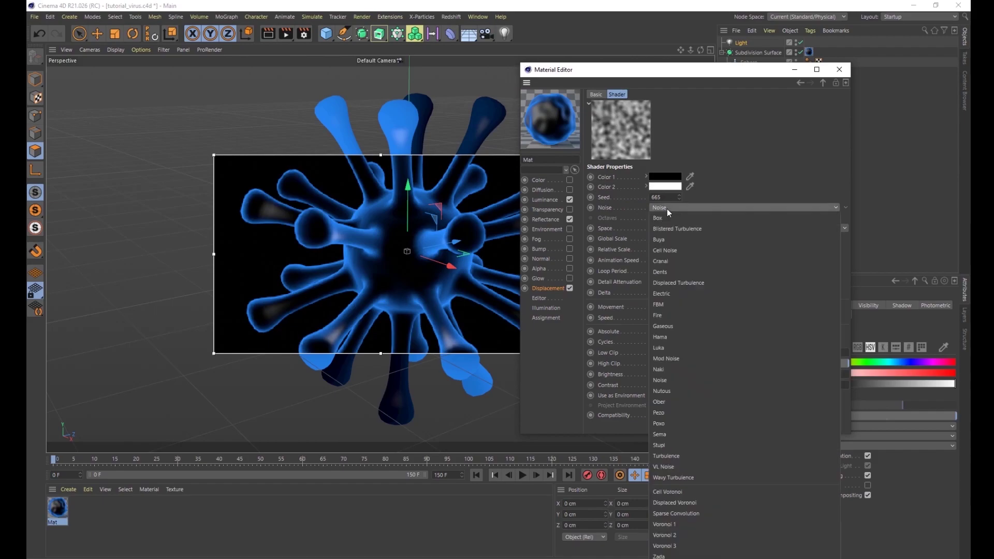
{"action": "left_click", "coordinate": [665, 293]}
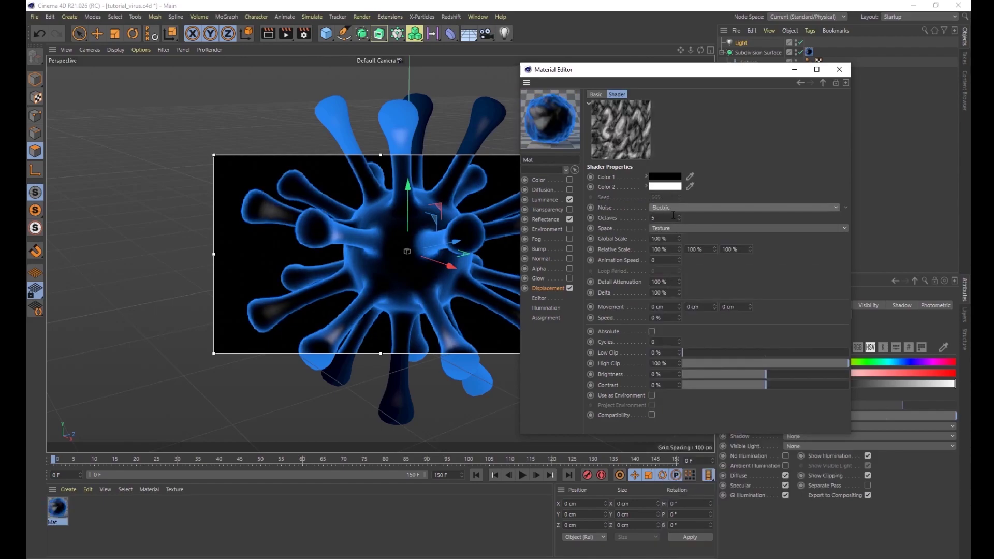
{"action": "left_click", "coordinate": [669, 242]}
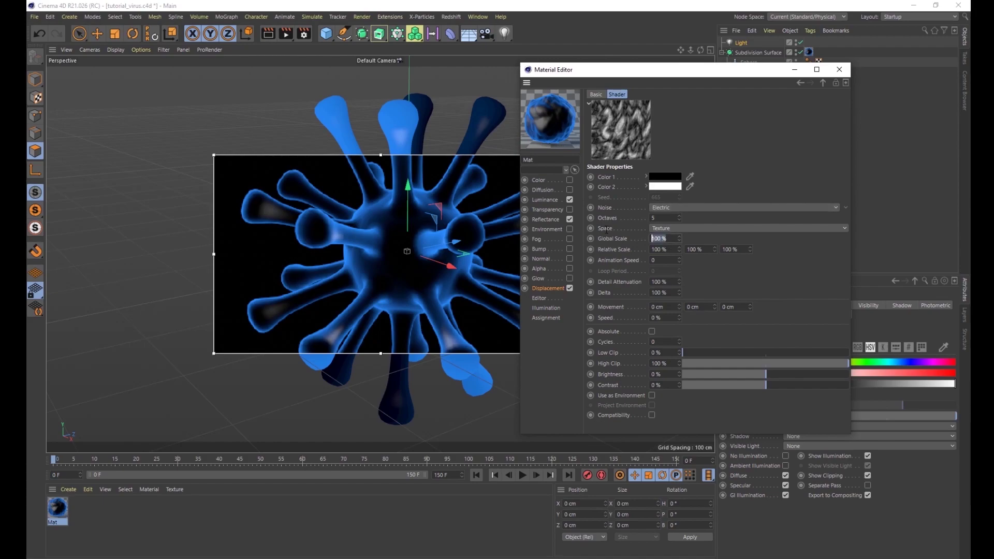
{"action": "type", "text": "15"}
{"action": "type", "text": "0"}
{"action": "key", "text": "Return"}
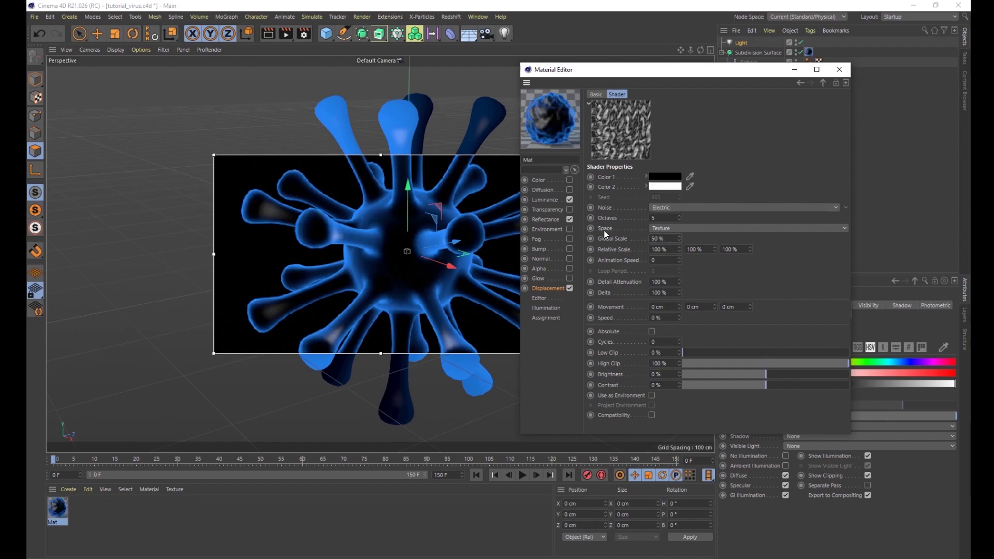
{"action": "left_click", "coordinate": [800, 83]}
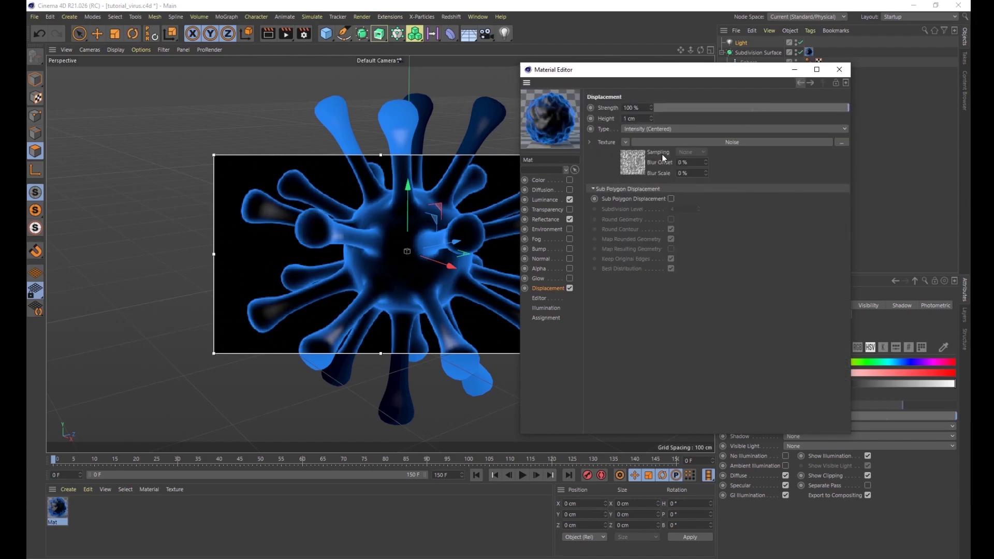
{"action": "left_click", "coordinate": [671, 199]}
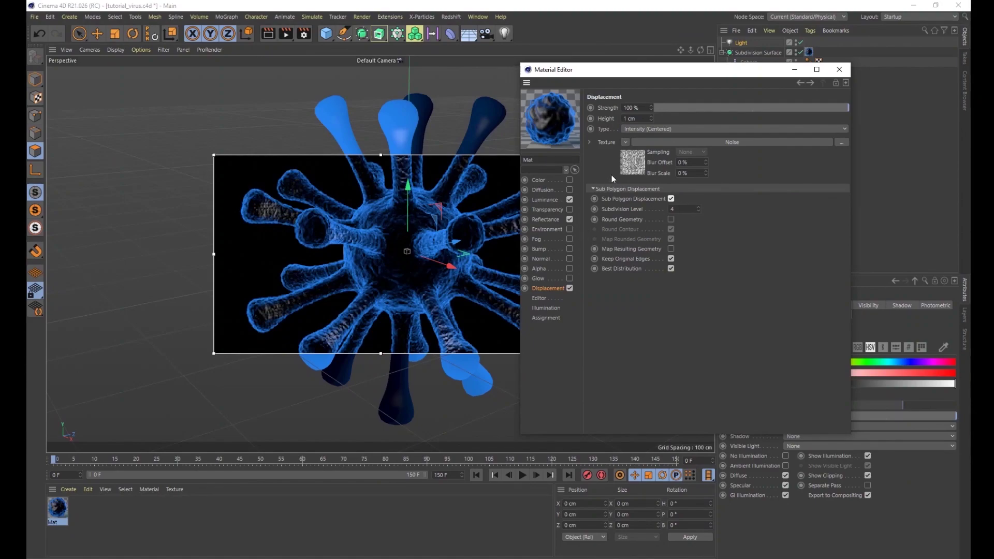
Set the Noise shader's Animation Speed to 1
{"action": "left_click", "coordinate": [630, 164]}
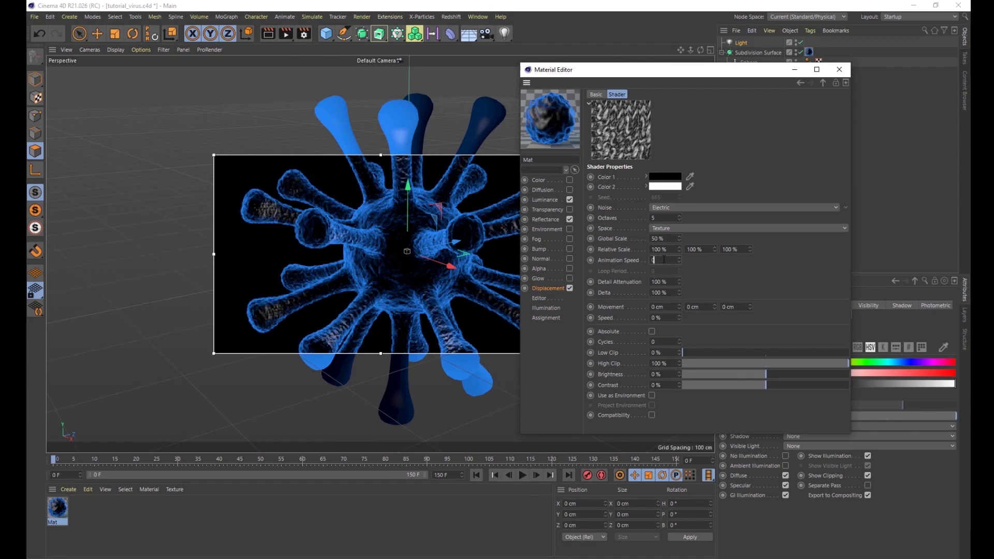
{"action": "type", "text": "1"}
{"action": "left_click", "coordinate": [690, 176]}
Reset the noise's Color 1 to black and close the Material Editor
{"action": "left_click", "coordinate": [716, 172]}
{"action": "left_click", "coordinate": [666, 177]}
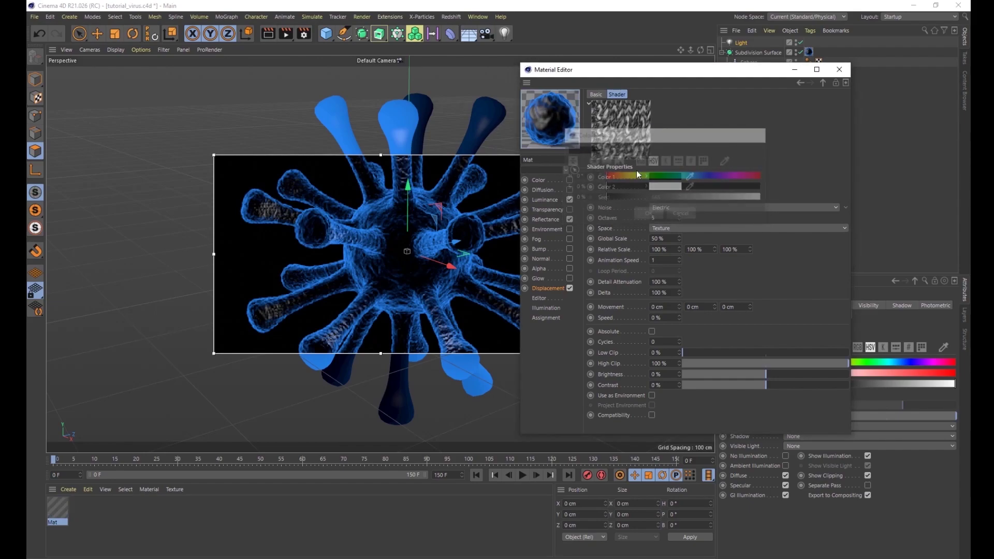
{"action": "right_click", "coordinate": [624, 126]}
{"action": "left_click", "coordinate": [632, 132]}
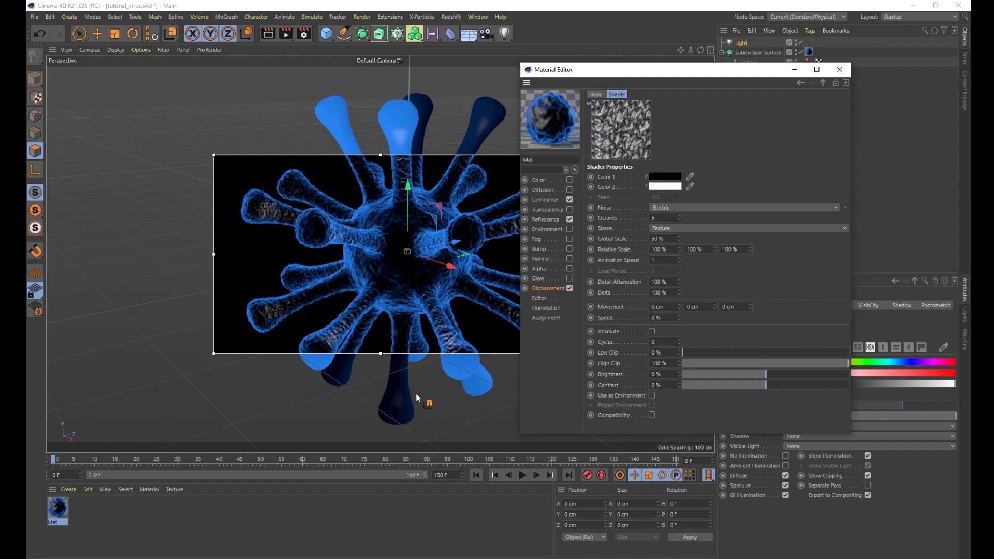
{"action": "left_click", "coordinate": [838, 70]}
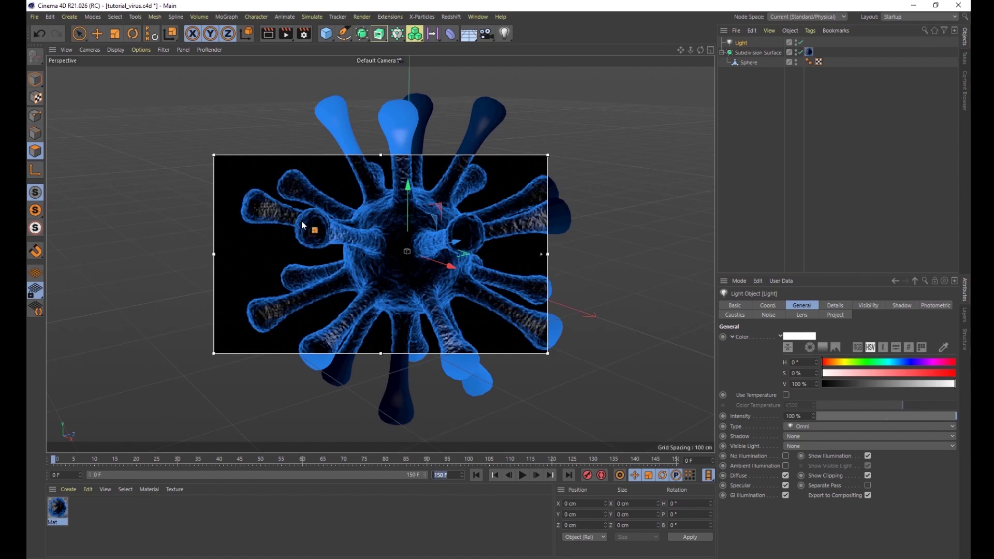
{"action": "left_click", "coordinate": [304, 34]}
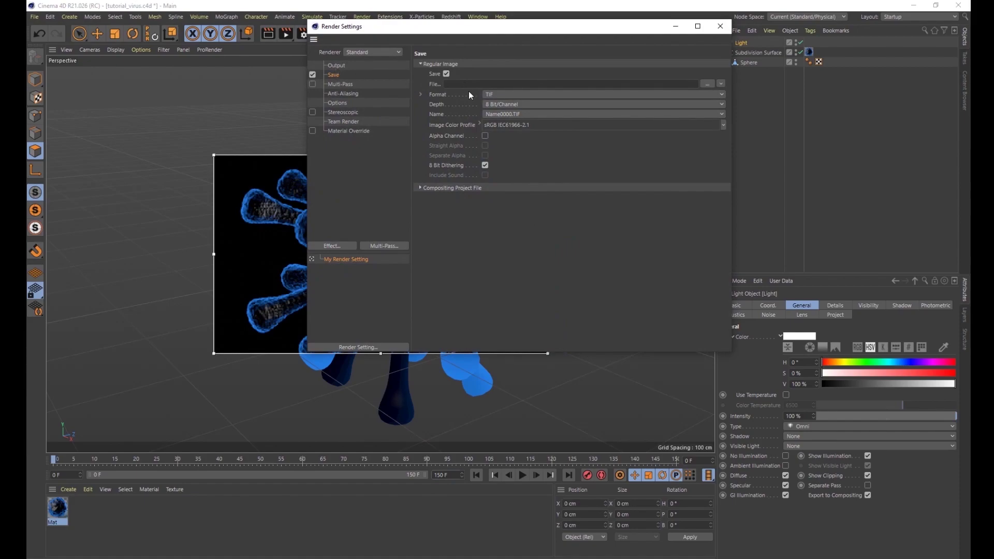
{"action": "left_click", "coordinate": [487, 95]}
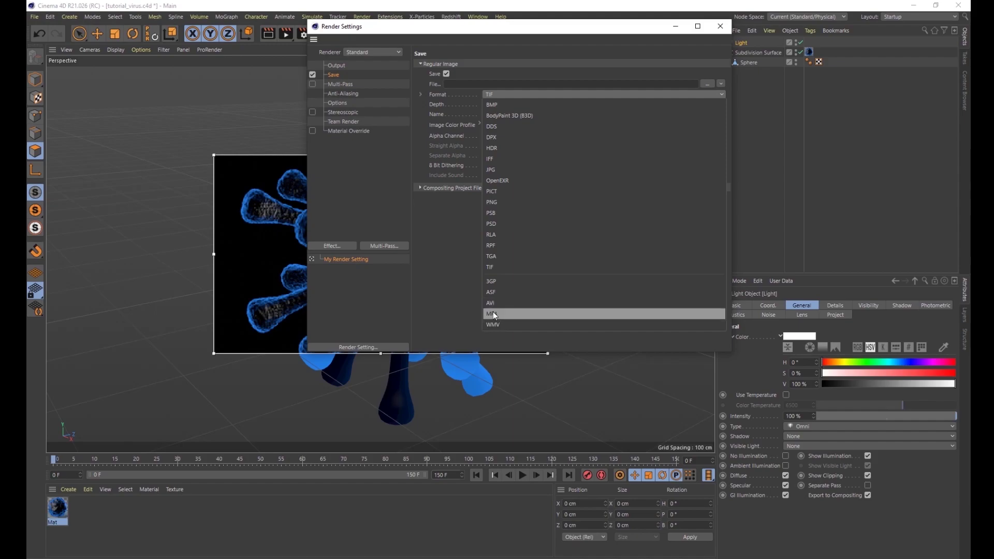
{"action": "left_click", "coordinate": [339, 70]}
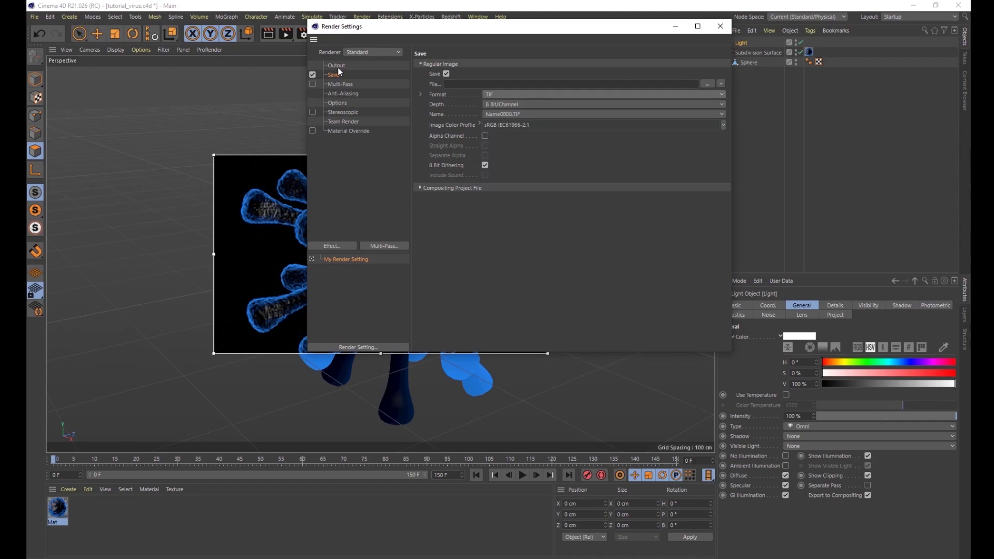
{"action": "left_click", "coordinate": [337, 66]}
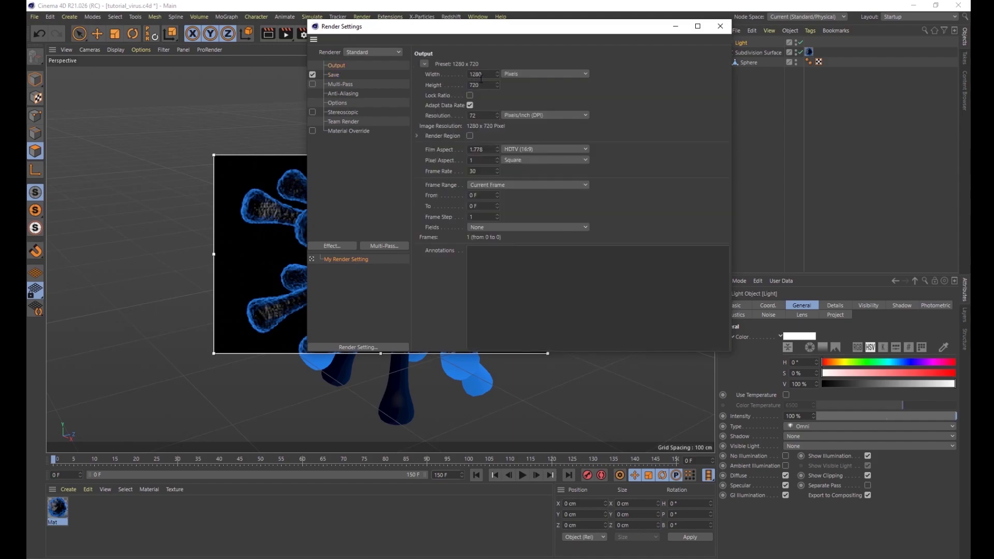
{"action": "left_click_drag", "start_coordinate": [485, 73], "coordinate": [468, 74]}
{"action": "left_click_drag", "start_coordinate": [492, 26], "coordinate": [465, 43]}
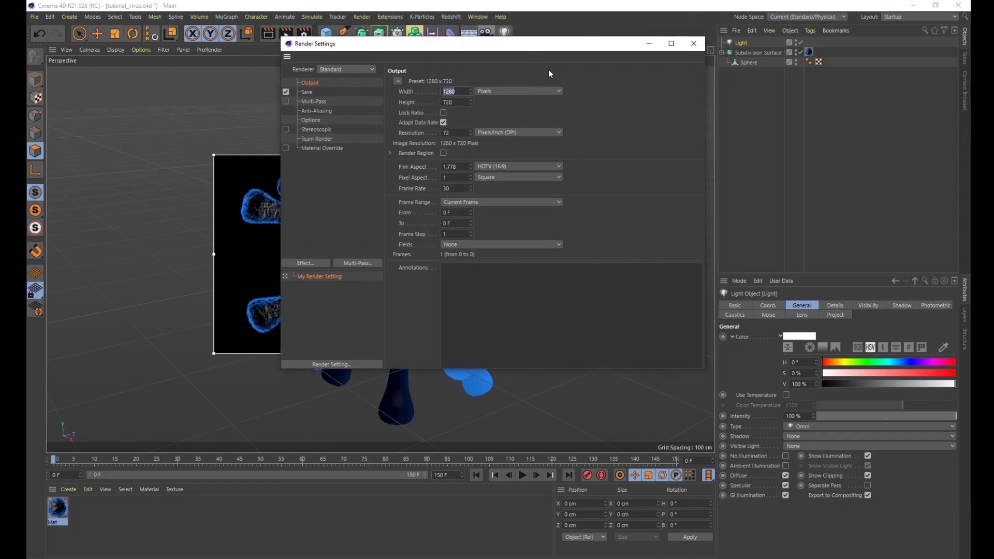
{"action": "left_click", "coordinate": [694, 44]}
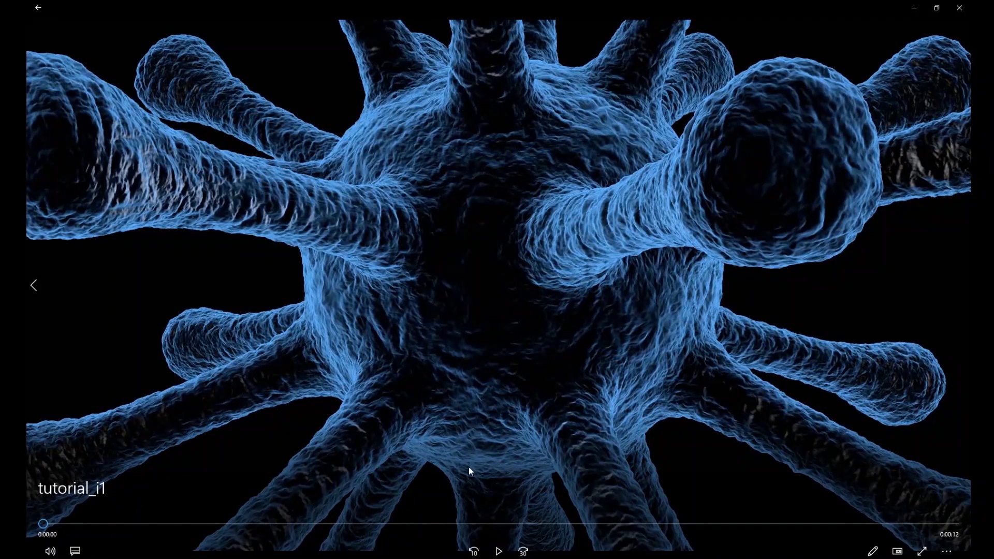
Play the 12-second tutorial_i1 virus clip, then replay it from the start
{"action": "left_click", "coordinate": [499, 552]}
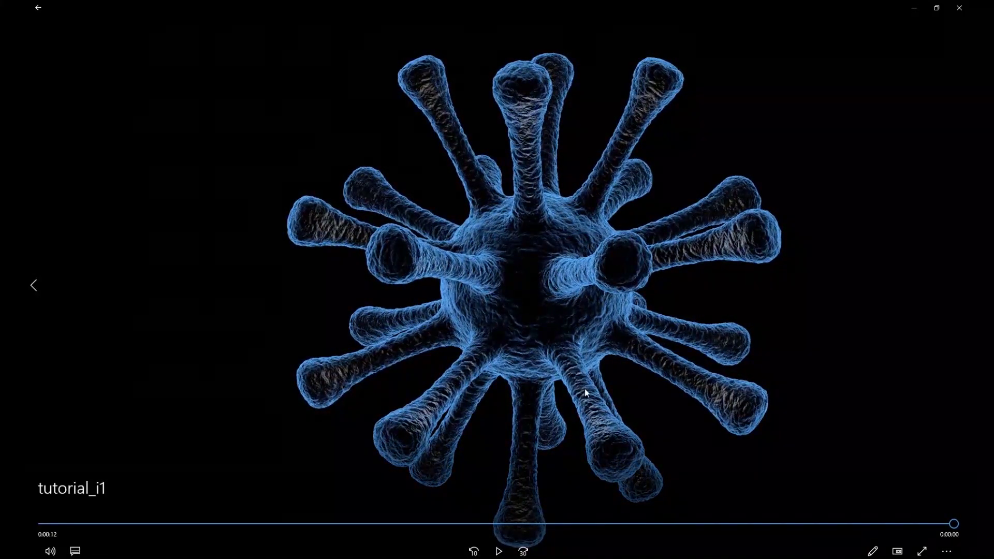
{"action": "left_click", "coordinate": [498, 551]}
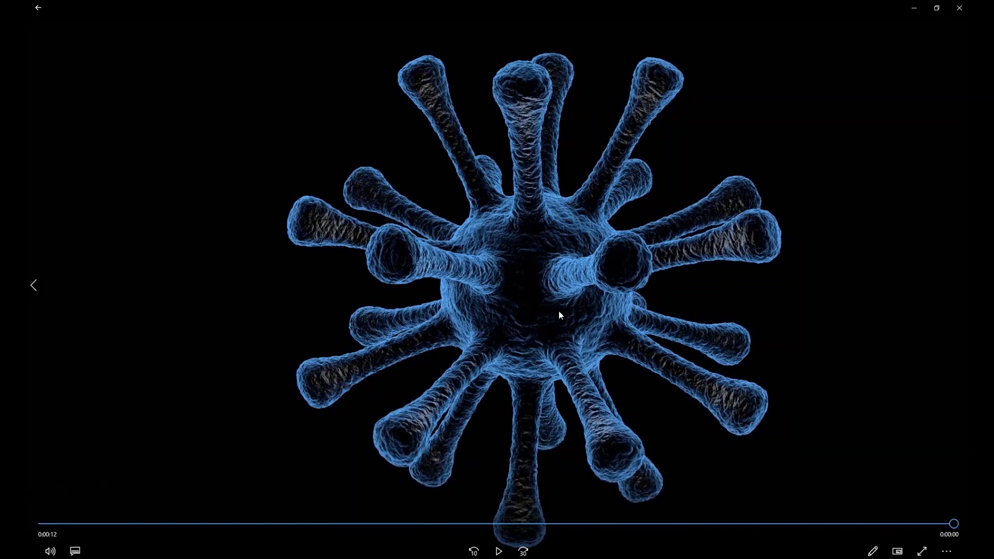
{"action": "left_click", "coordinate": [504, 553]}
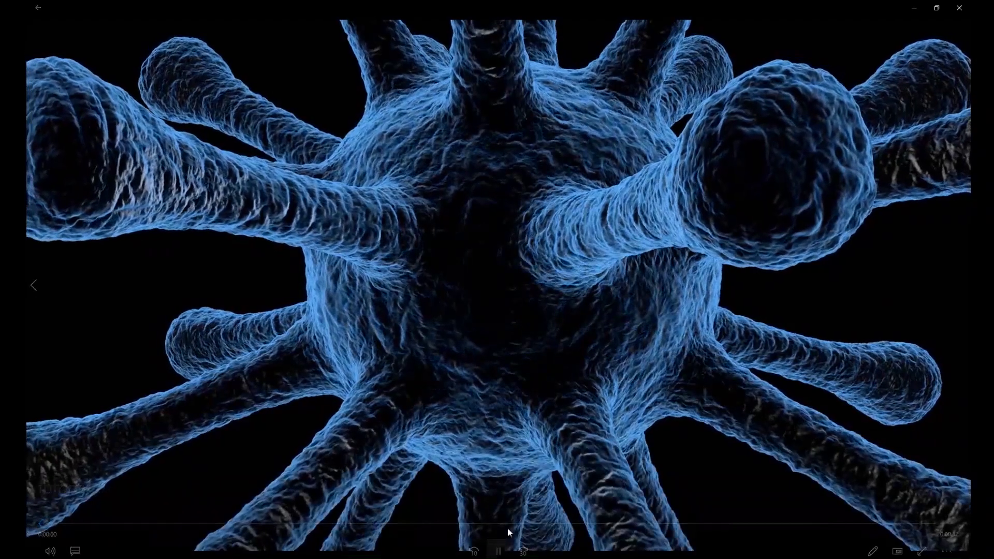